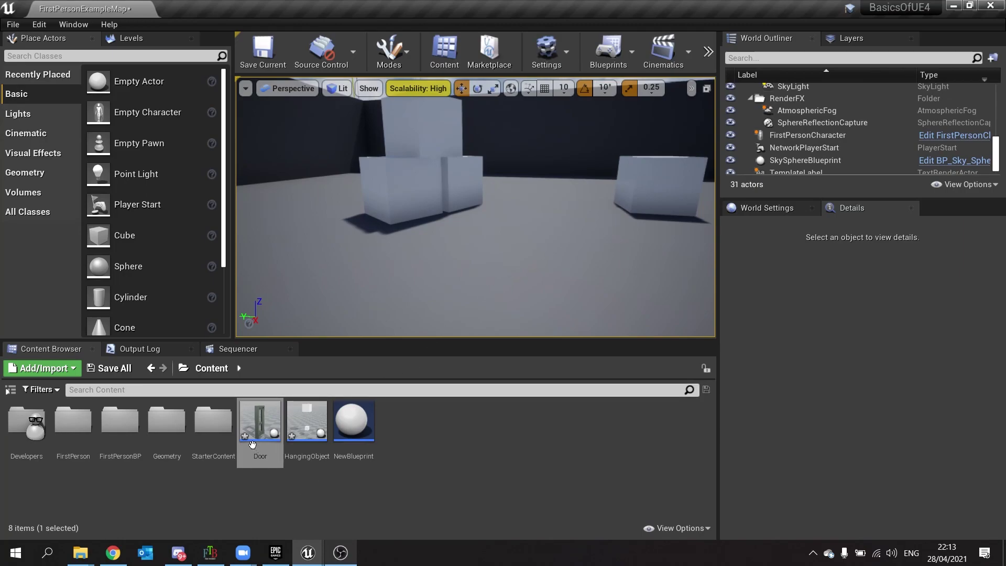
Open the Door blueprint and inspect its door frame and door static mesh components
double_click(252, 444)
left_click(55, 103)
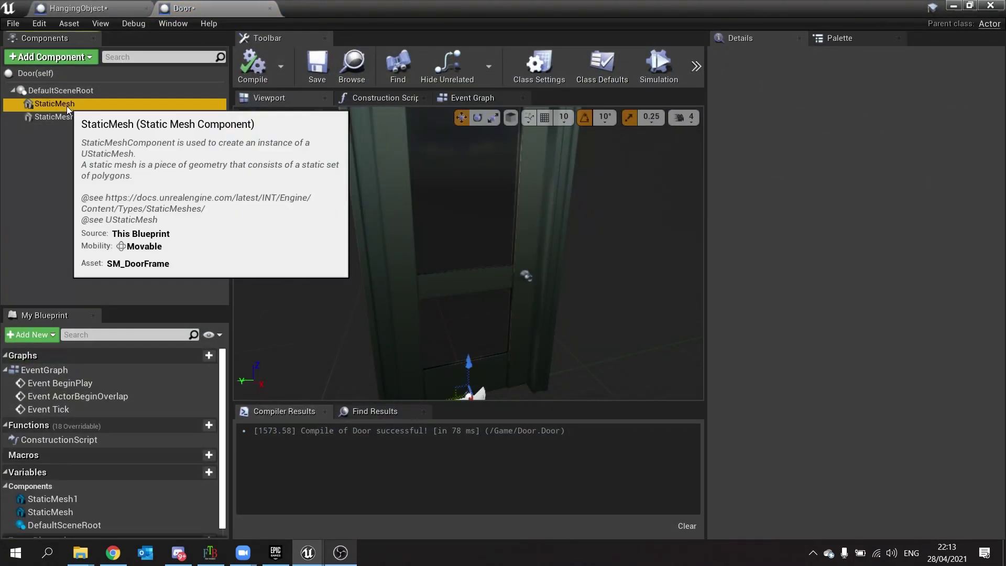
left_click(78, 117)
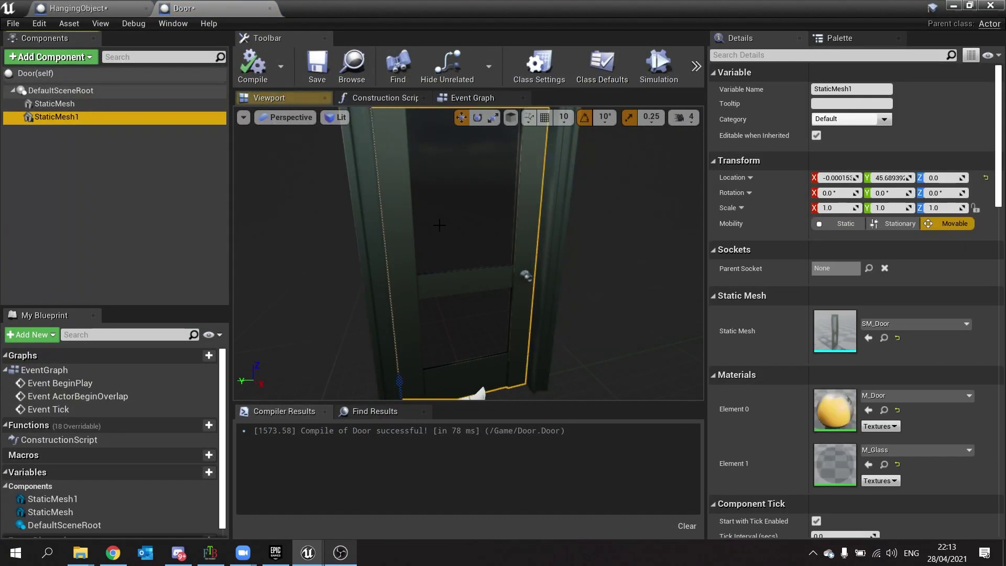
key("f")
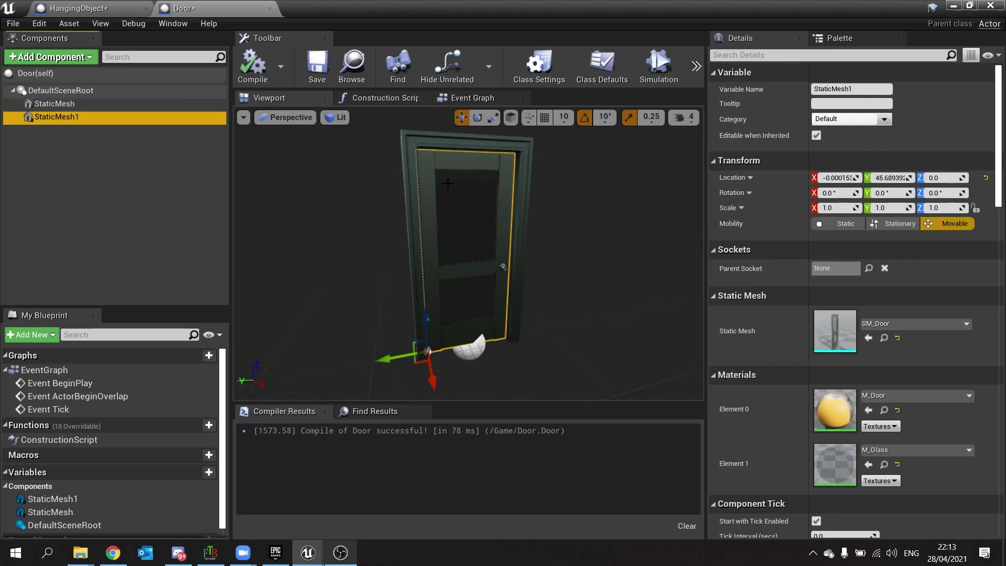
left_click(75, 102)
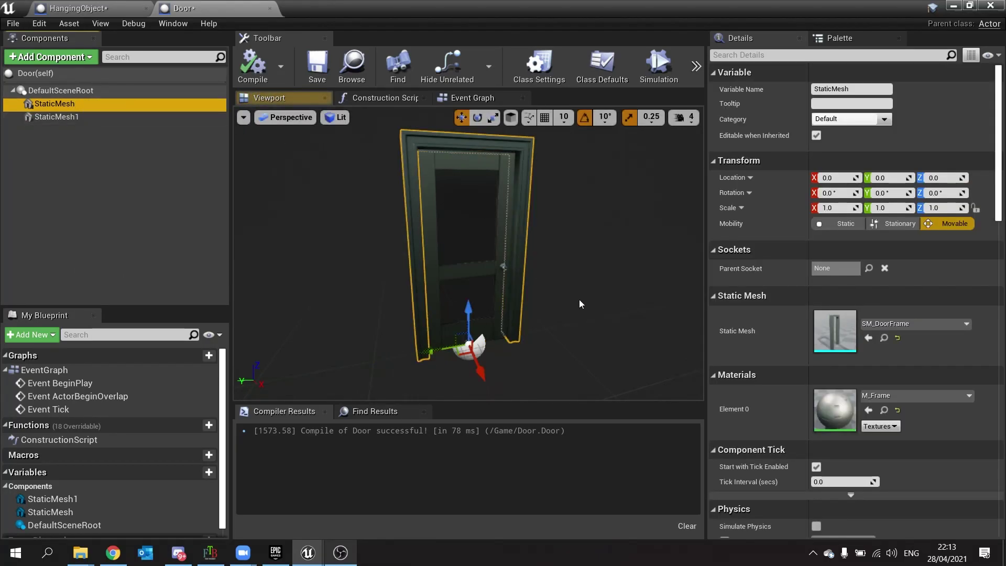
scroll(800, 412, "down", 4)
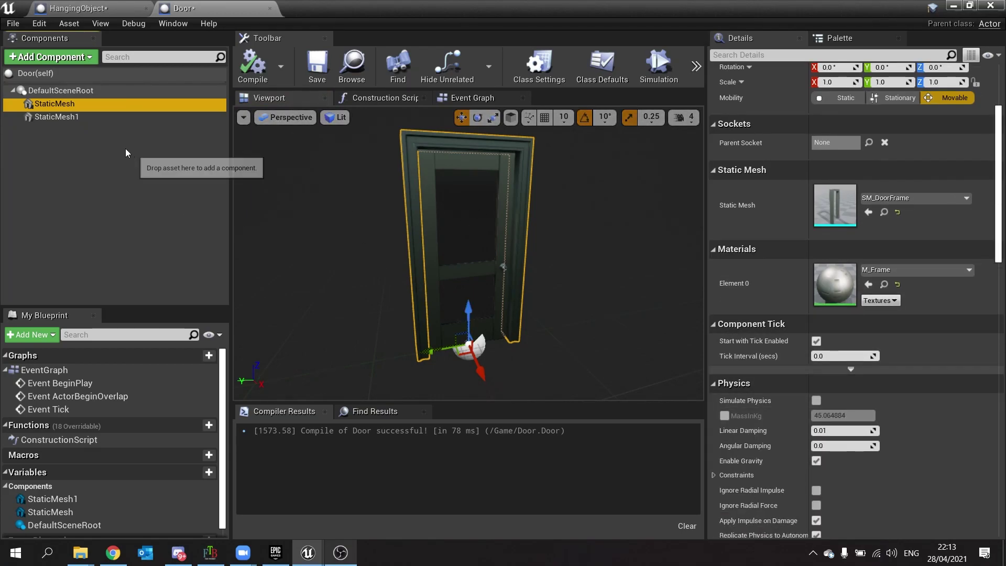
Add a Physics Constraint component to the Door blueprint and parent it directly to DefaultSceneRoot
left_click(52, 57)
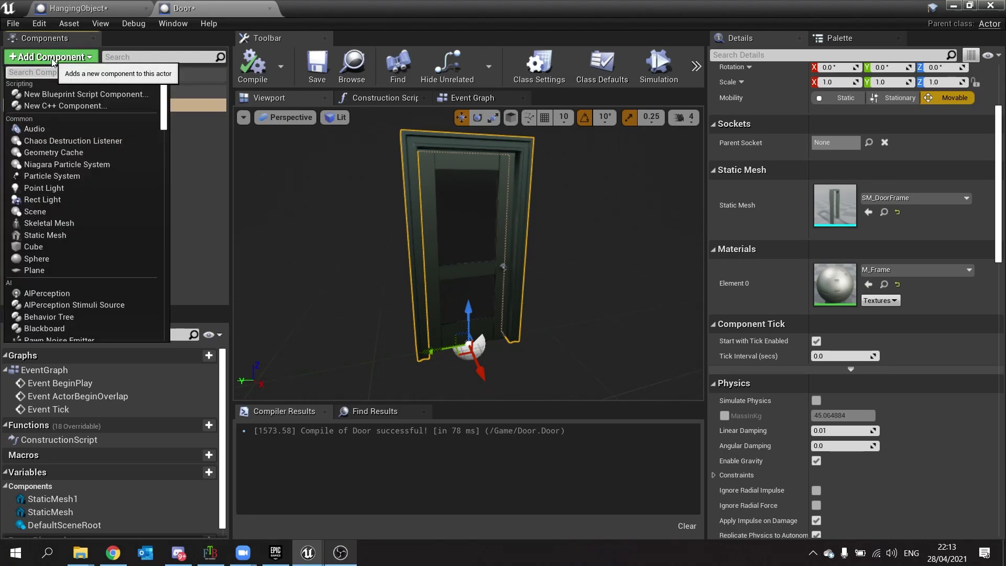
type("constra")
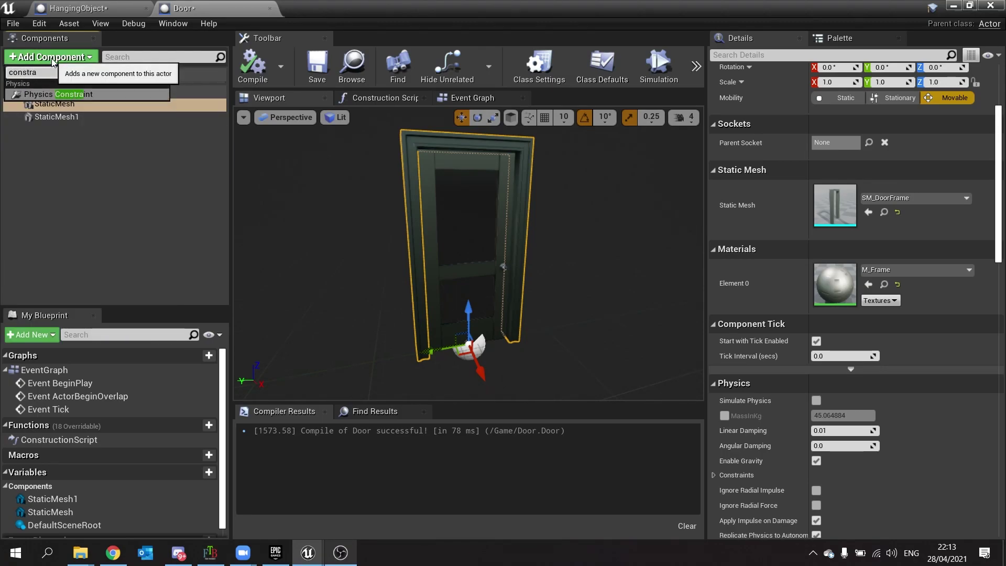
key("Return")
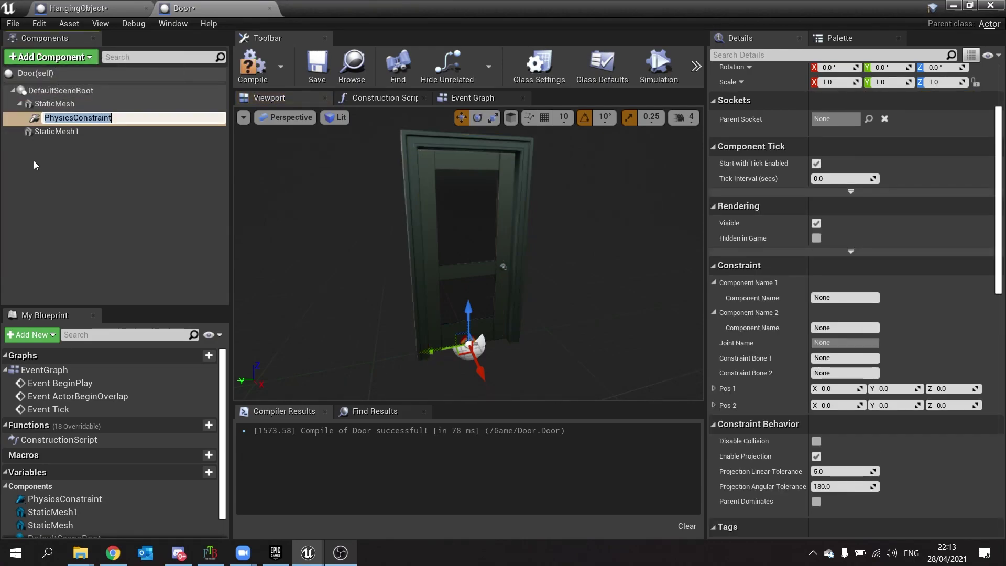
left_click(34, 161)
left_click_drag(57, 116, 51, 103)
left_click(58, 128)
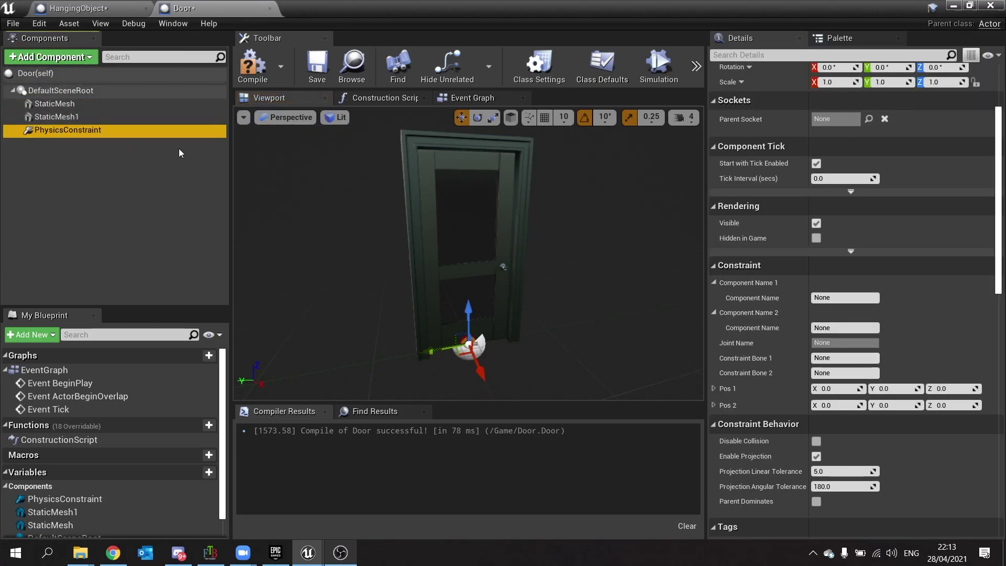
Move the physics constraint along Y by about 47 units to the hinge side at the door's base
left_click(99, 185)
left_click(87, 133)
right_click_drag(411, 212, 393, 236)
right_click_drag(524, 241, 546, 260)
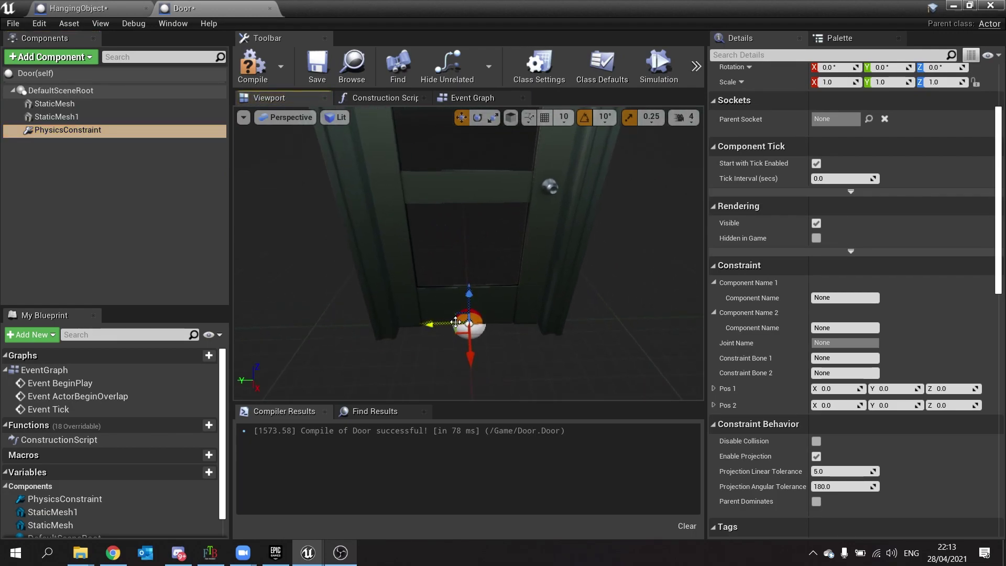
left_click_drag(429, 324, 381, 324)
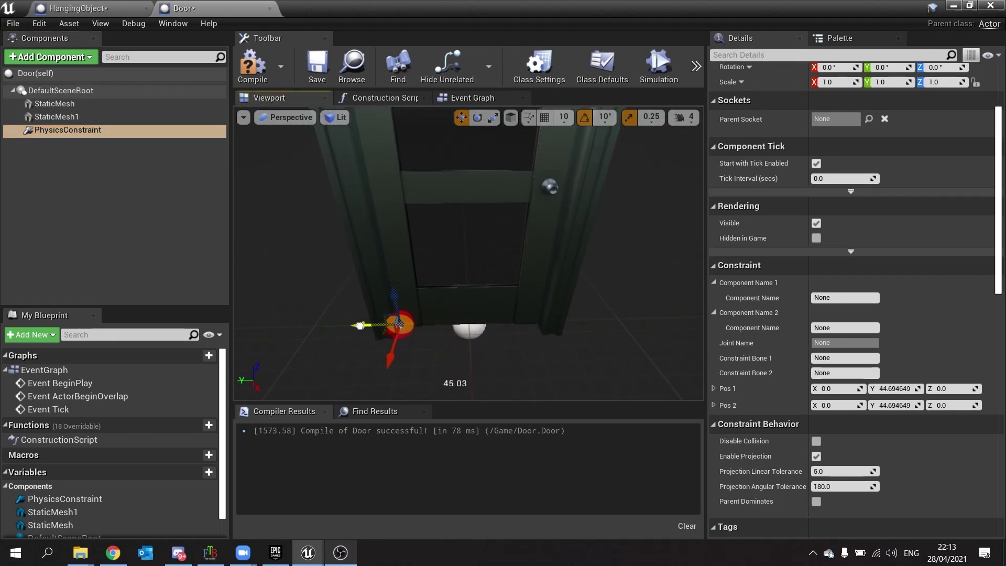
right_click_drag(416, 276, 403, 288)
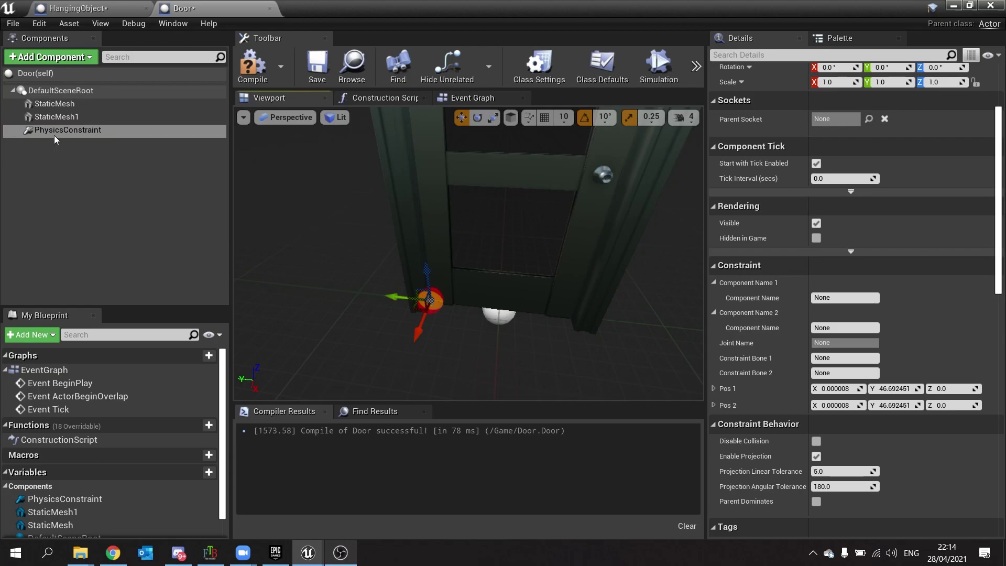
Set the physics constraint's Component Name 1 to StaticMesh1
left_click(827, 297)
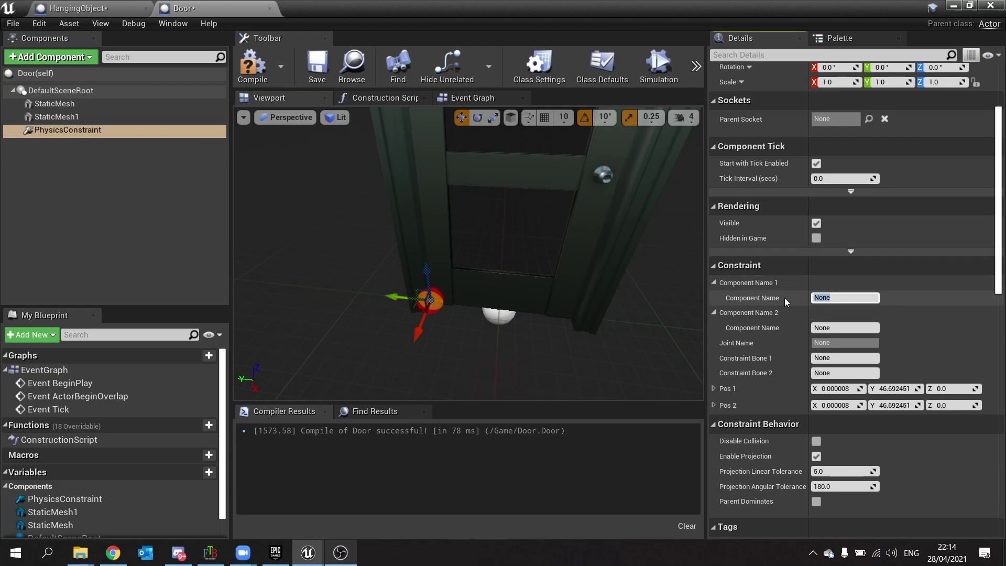
type("StaticM")
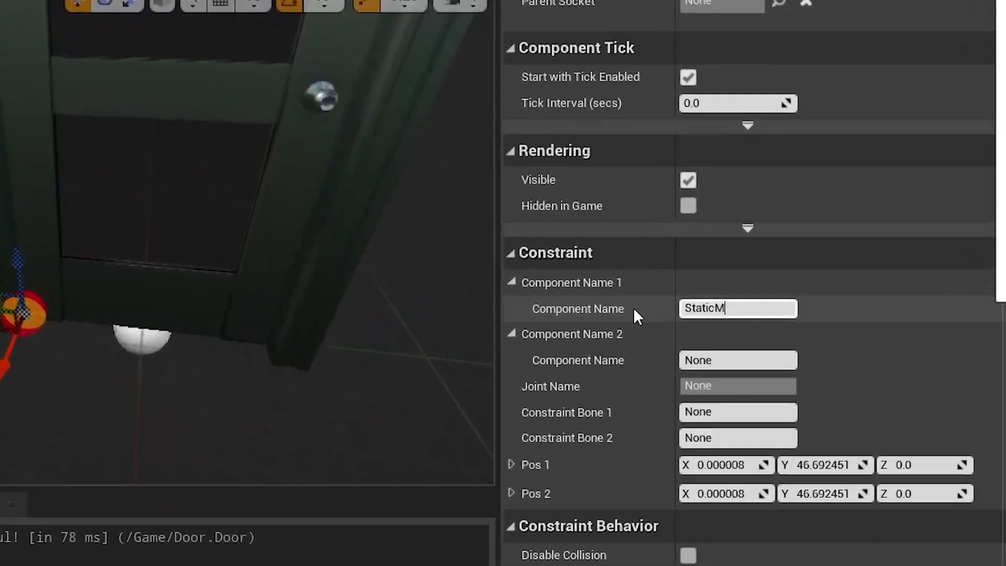
type("esh")
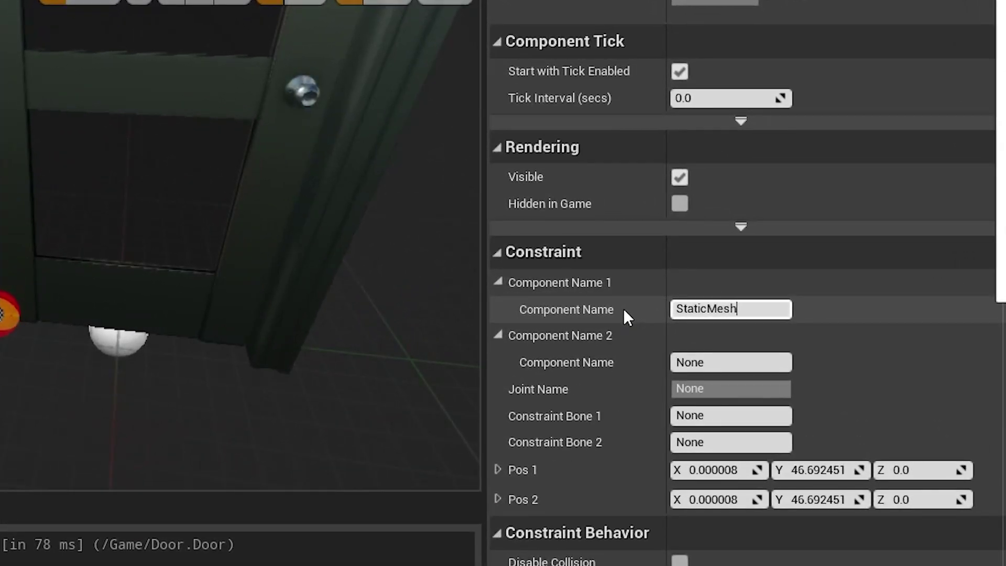
key("Return")
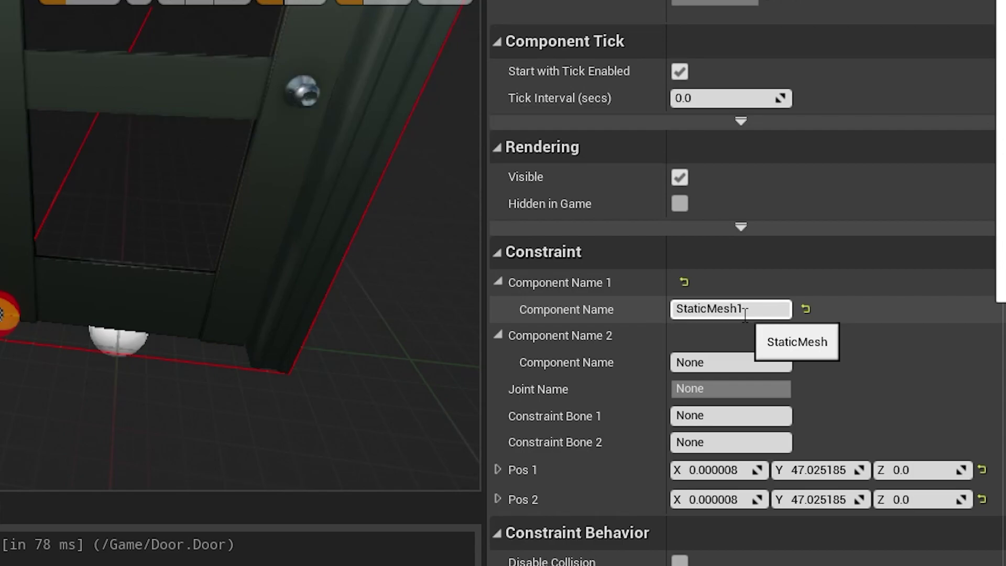
key("Return")
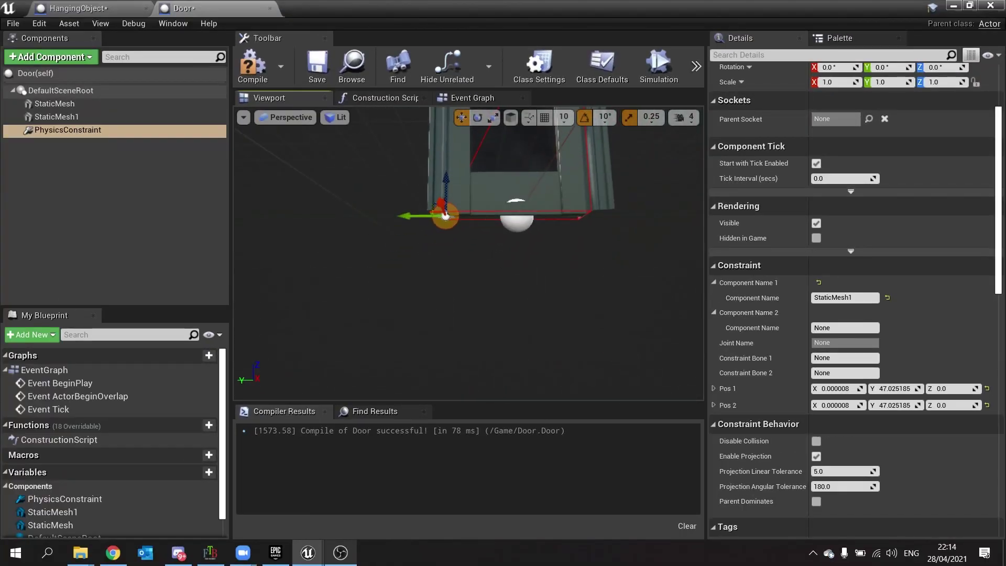
Set the physics constraint's Twist Motion and Swing 2 Motion to Locked in its angular limits
mouse_move(555, 307)
right_mouse_down()
mouse_move(556, 320)
mouse_move(579, 329)
mouse_move(576, 340)
mouse_move(586, 303)
mouse_move(595, 317)
mouse_move(560, 321)
right_mouse_up()
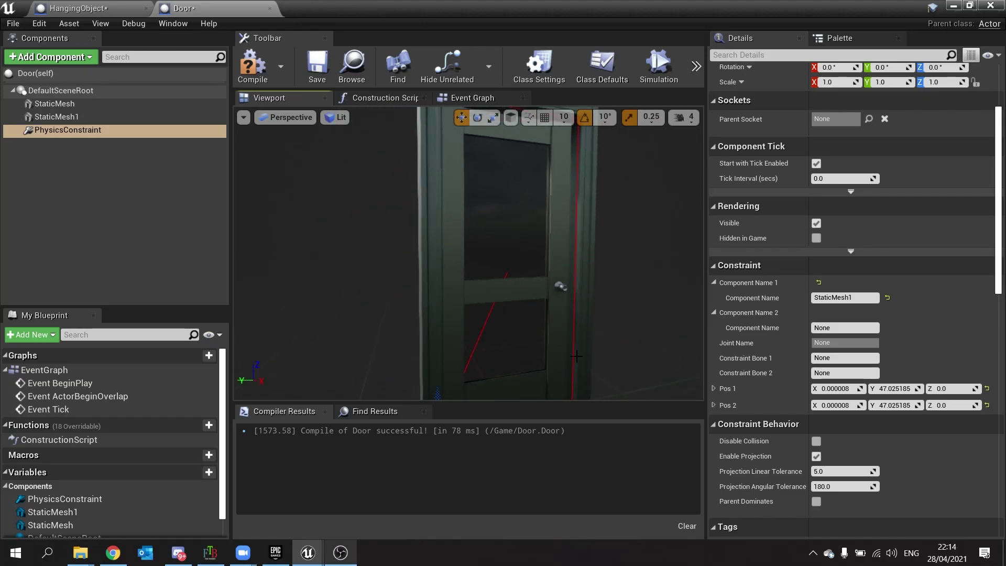
right_click_drag(576, 356, 515, 297)
scroll(514, 315, "up", 3)
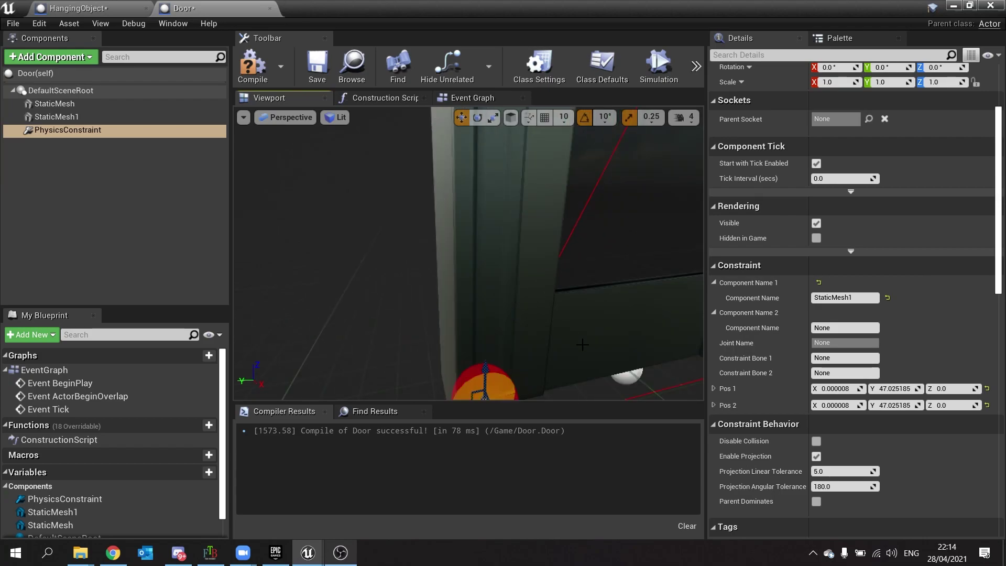
right_click_drag(582, 344, 591, 390)
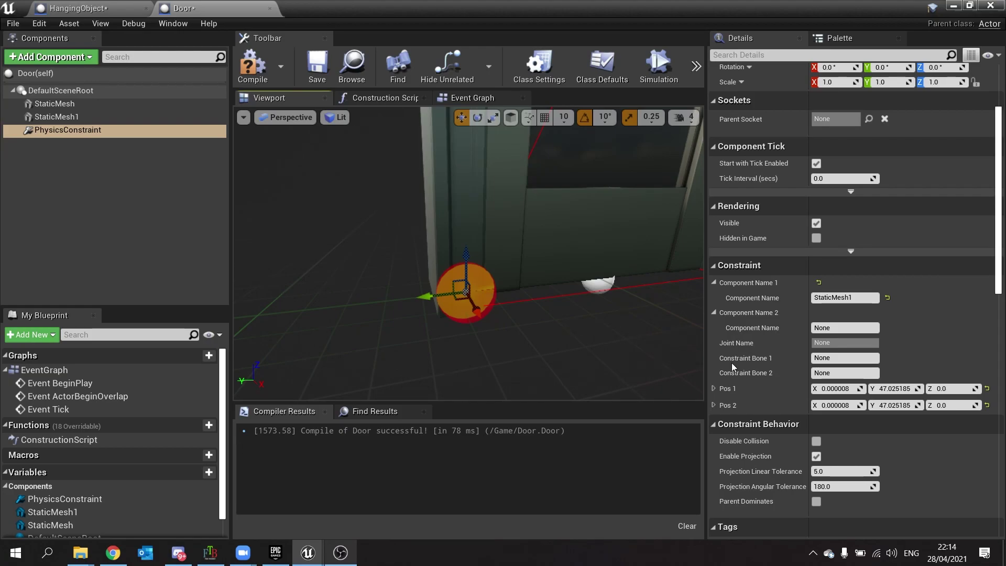
scroll(772, 313, "down", 5)
scroll(772, 312, "down", 10)
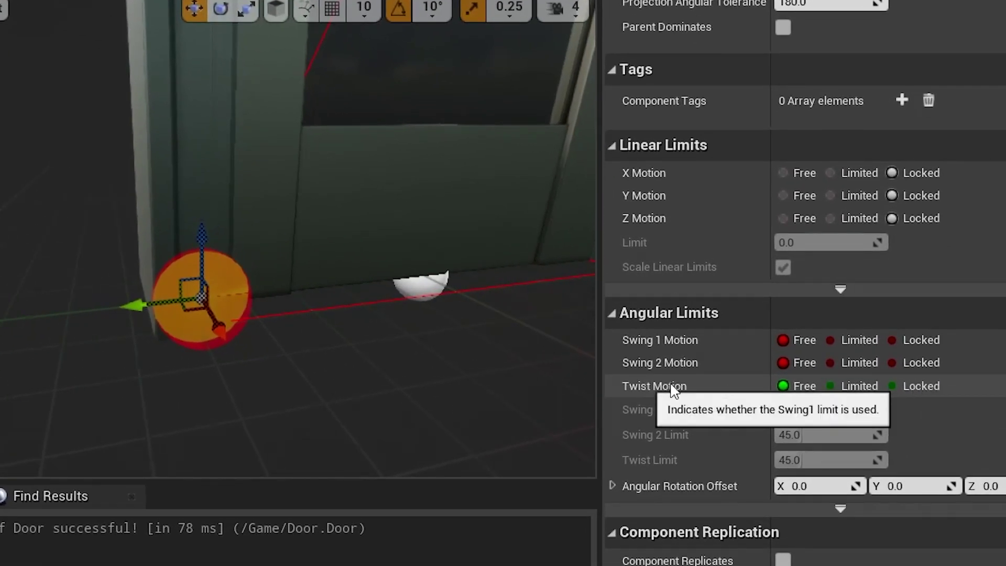
left_click(890, 385)
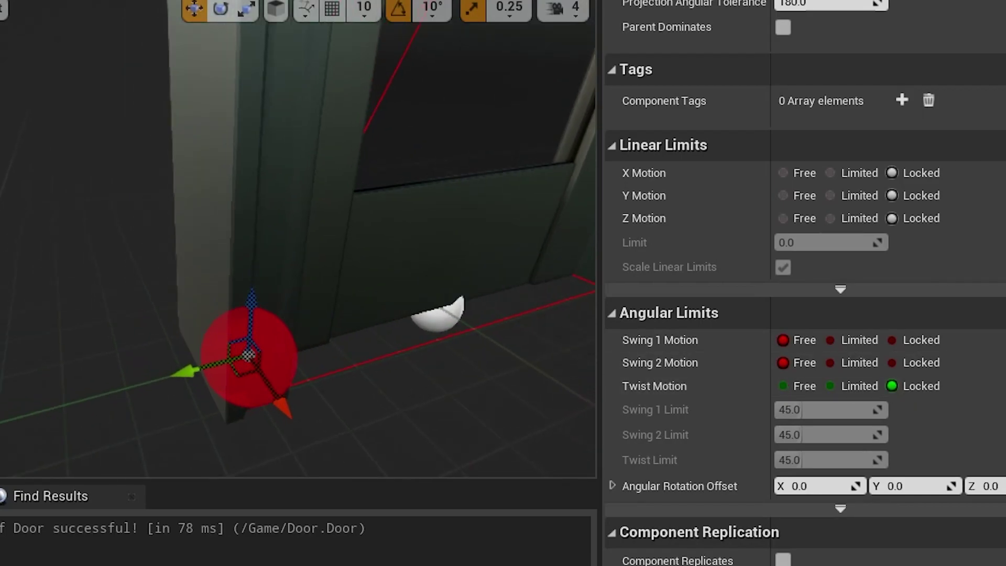
left_click(892, 362)
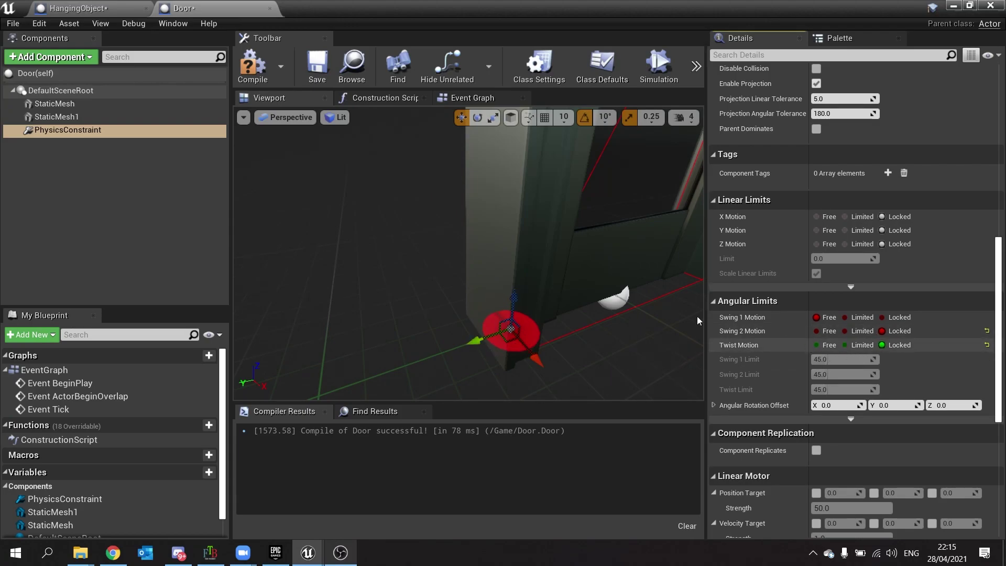
Compile the Door blueprint and place an instance of it on the level floor in front of the cubes
left_click(253, 65)
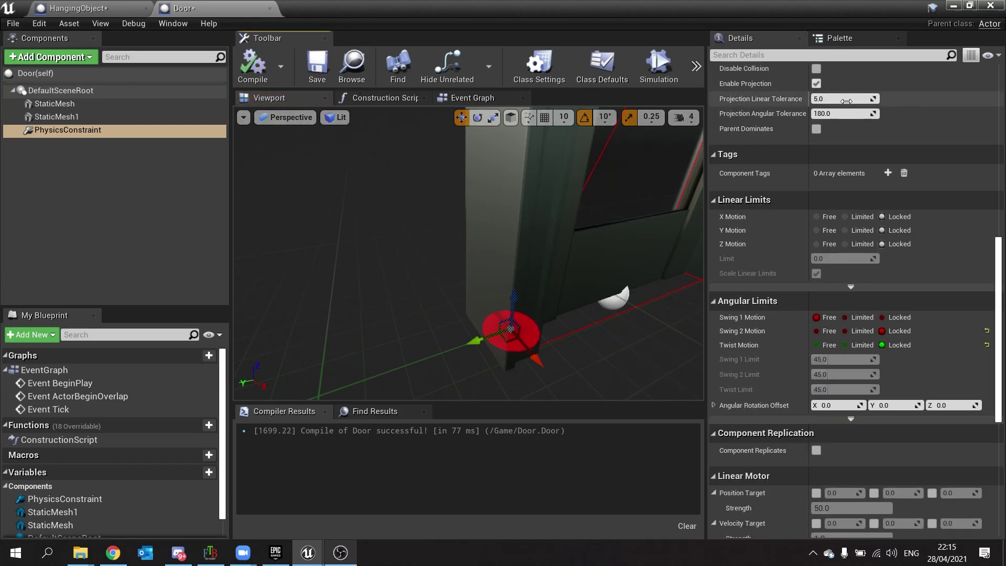
left_click(953, 5)
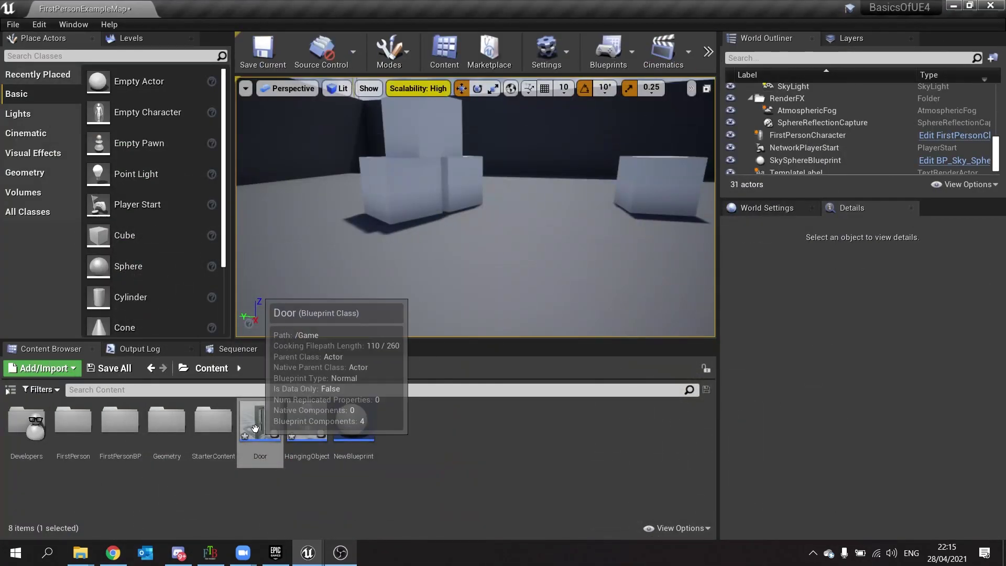
left_click_drag(255, 428, 480, 249)
Play the level and walk into the door to test how it swings, ending the play session when done
left_click(708, 50)
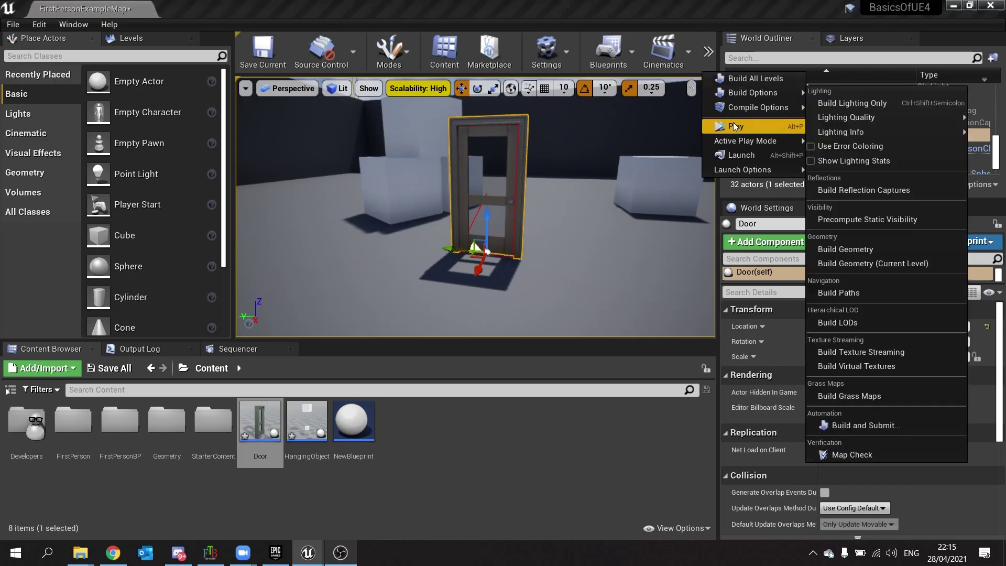
left_click(735, 126)
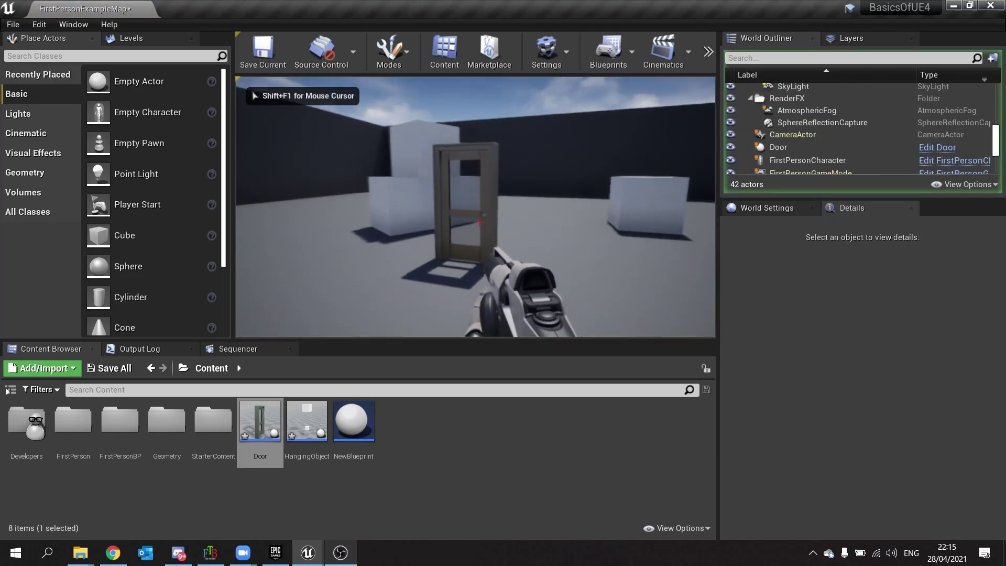
key("w")
key("s")
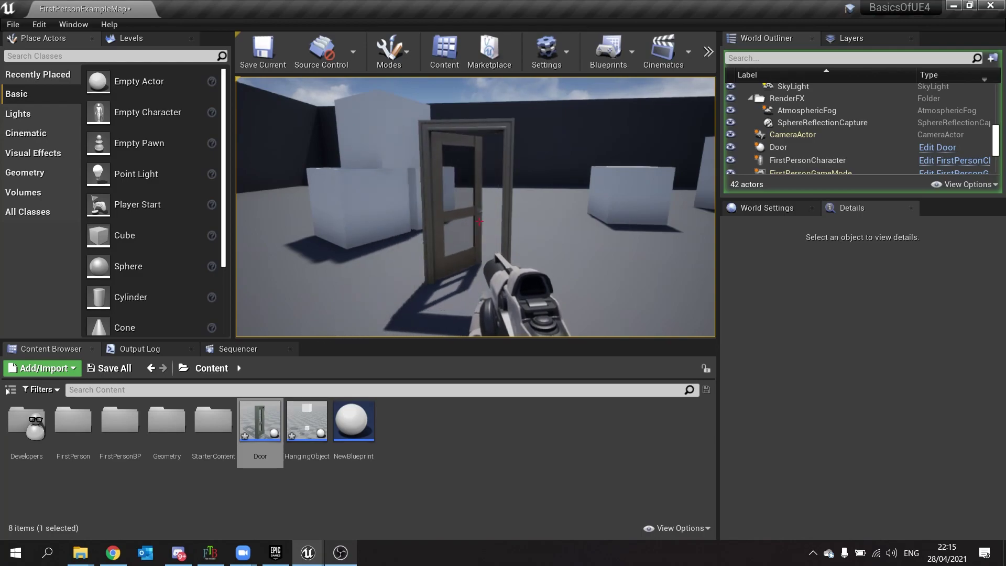
key("Escape")
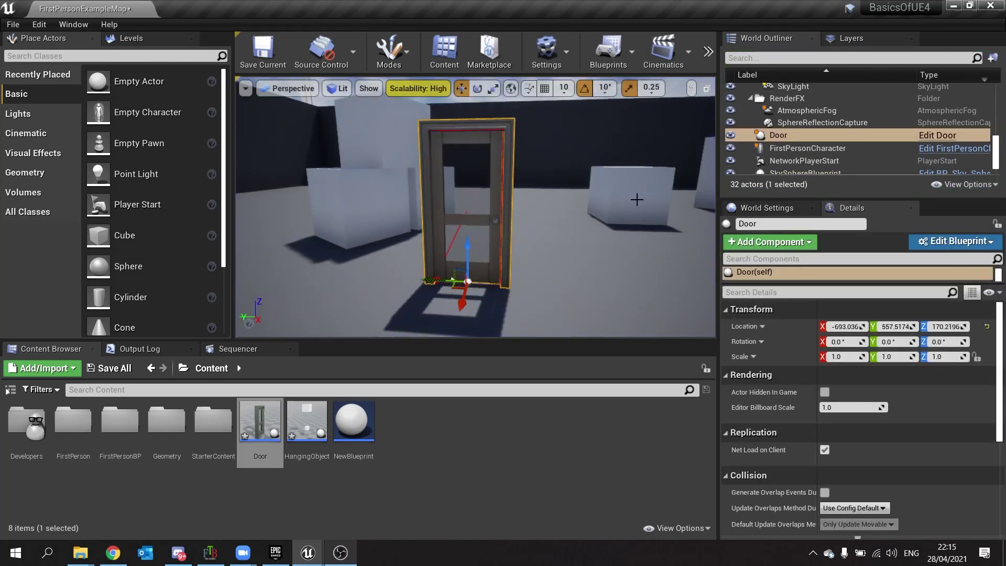
In the Door blueprint, set the constraint's Swing 1 Motion to Limited, try a Swing 1 Limit of 160, and set it to 80
double_click(260, 424)
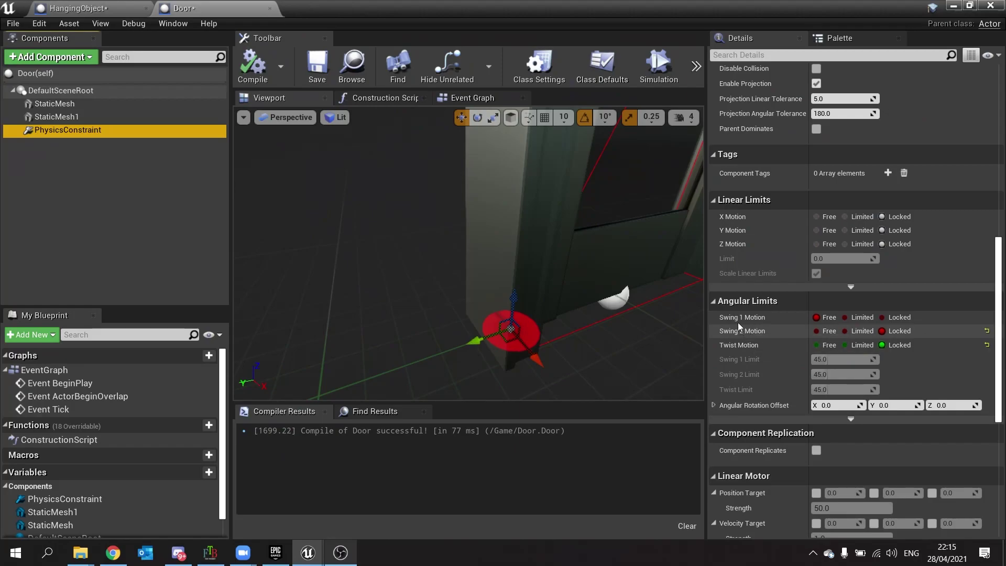
left_click(845, 316)
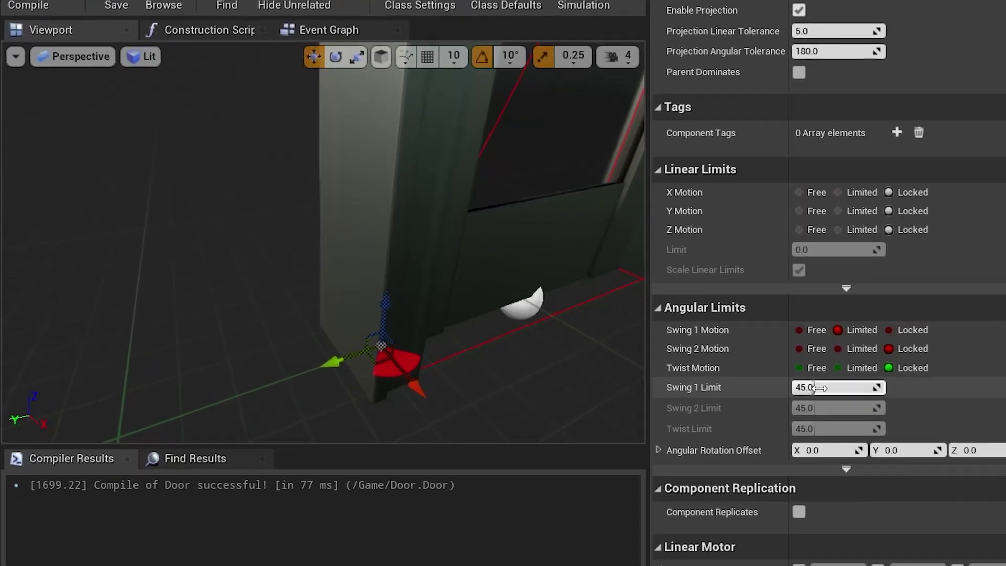
left_click(866, 359)
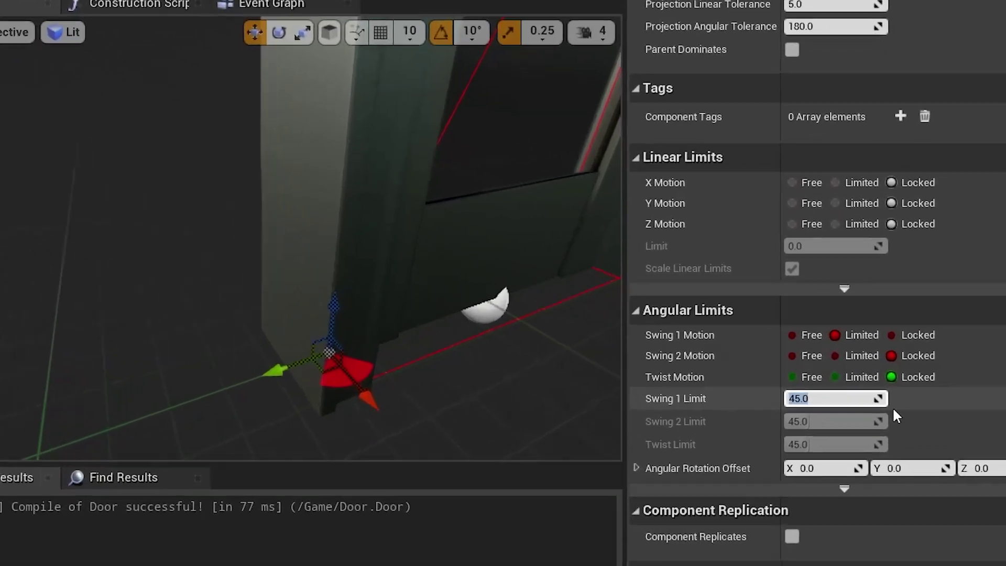
type("10")
key("BackSpace")
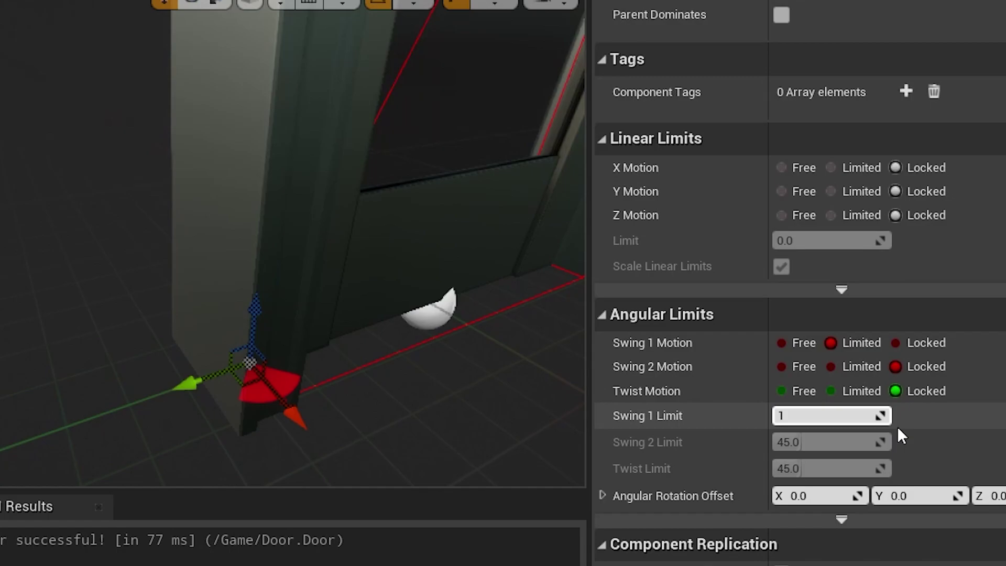
type("60")
key("Return")
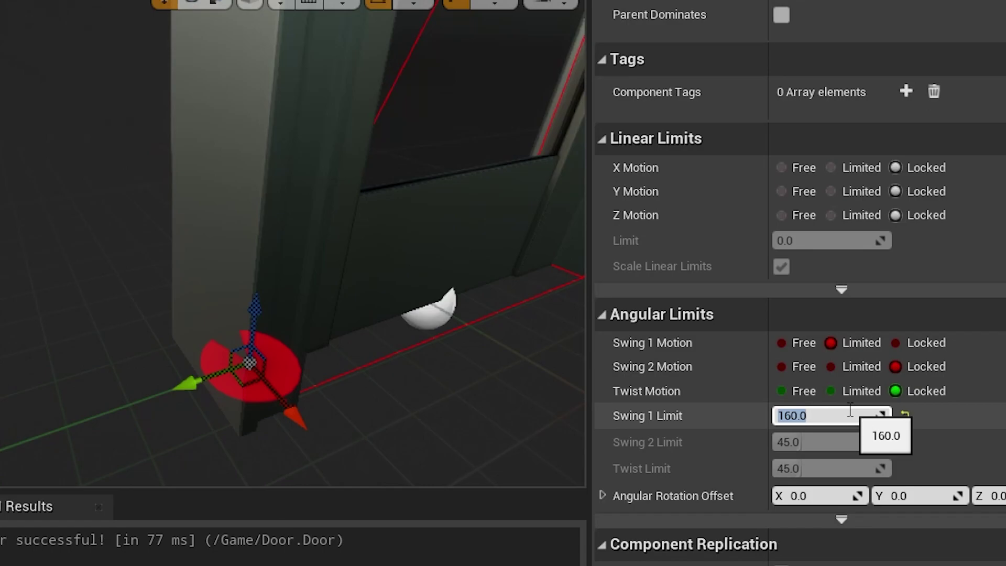
type("80")
key("Return")
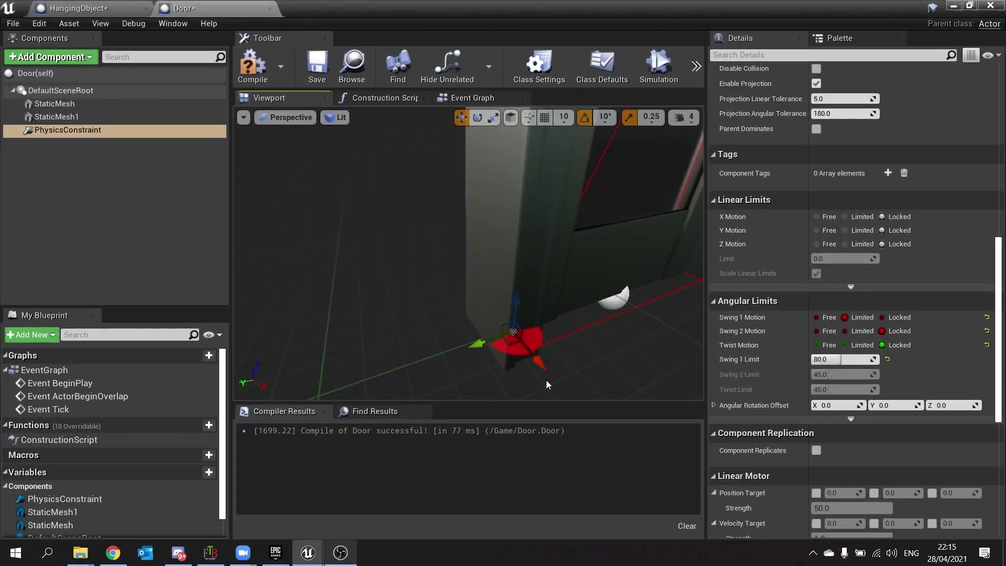
Rotate the Physics Constraint about the vertical axis so its swing range points along the door, and compile and save the Door blueprint
left_click(434, 418)
left_click(79, 131)
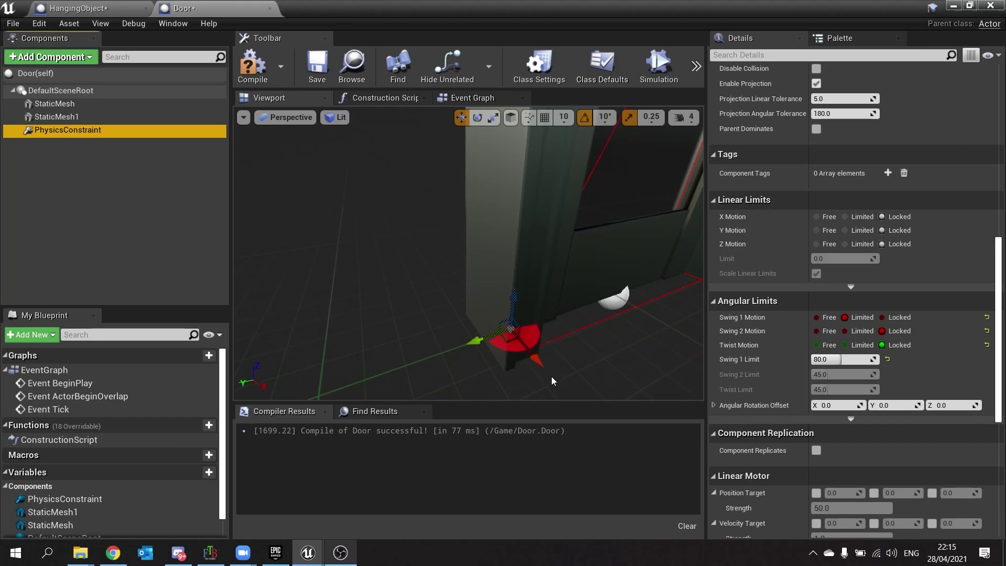
left_click(477, 118)
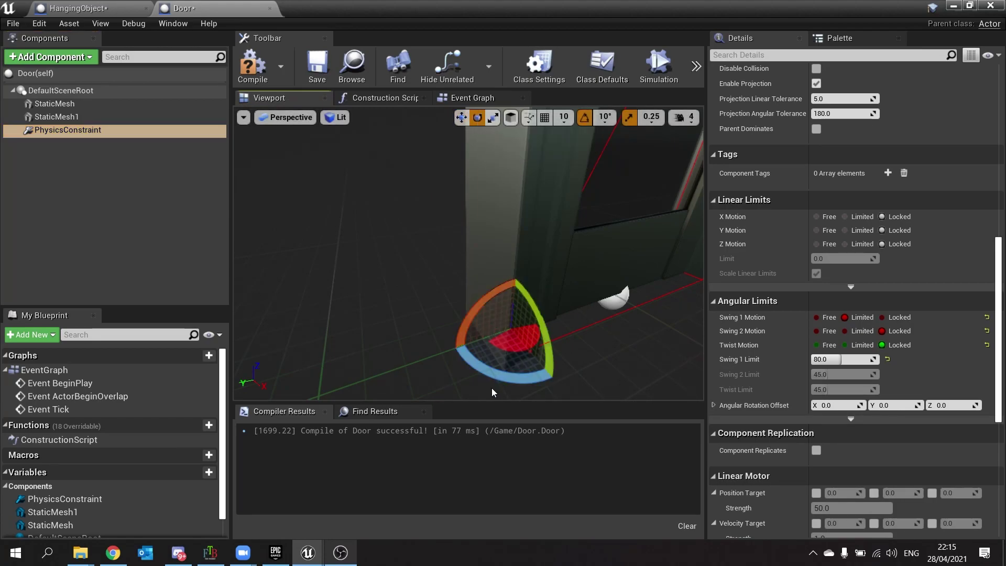
right_click_drag(481, 370, 498, 381)
key("s")
left_click_drag(456, 329, 552, 341)
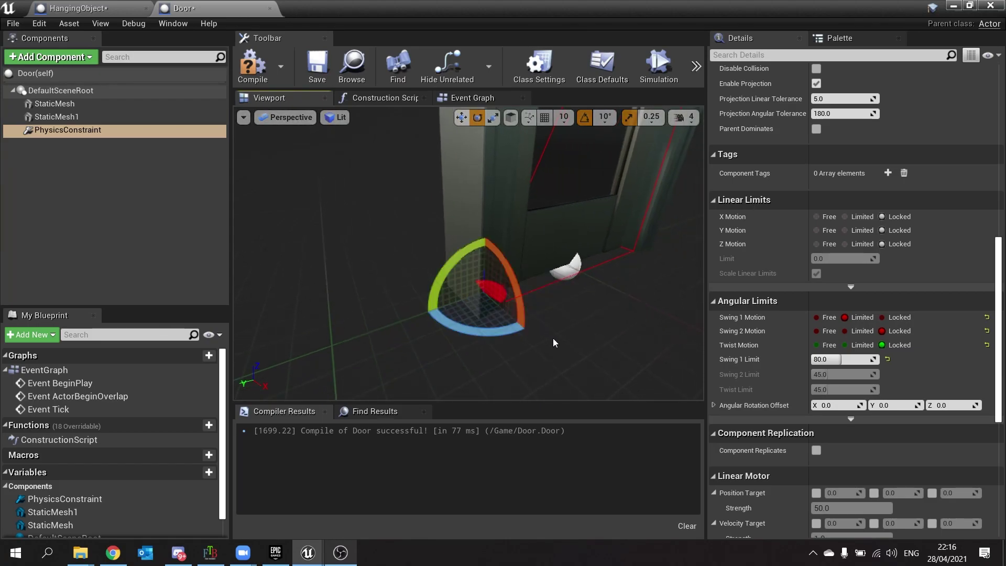
right_click_drag(552, 341, 487, 351)
key("d")
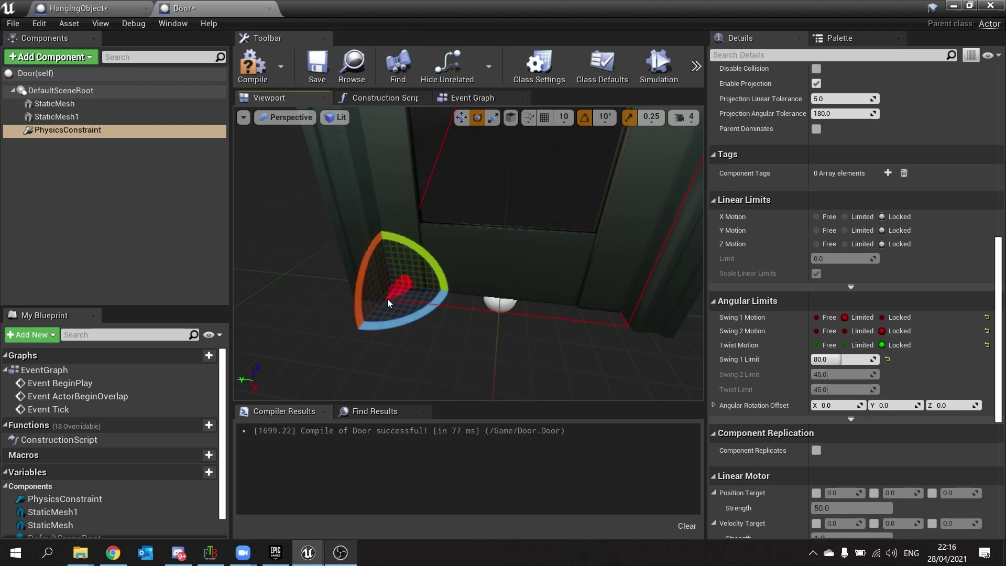
left_click(252, 65)
left_click(317, 64)
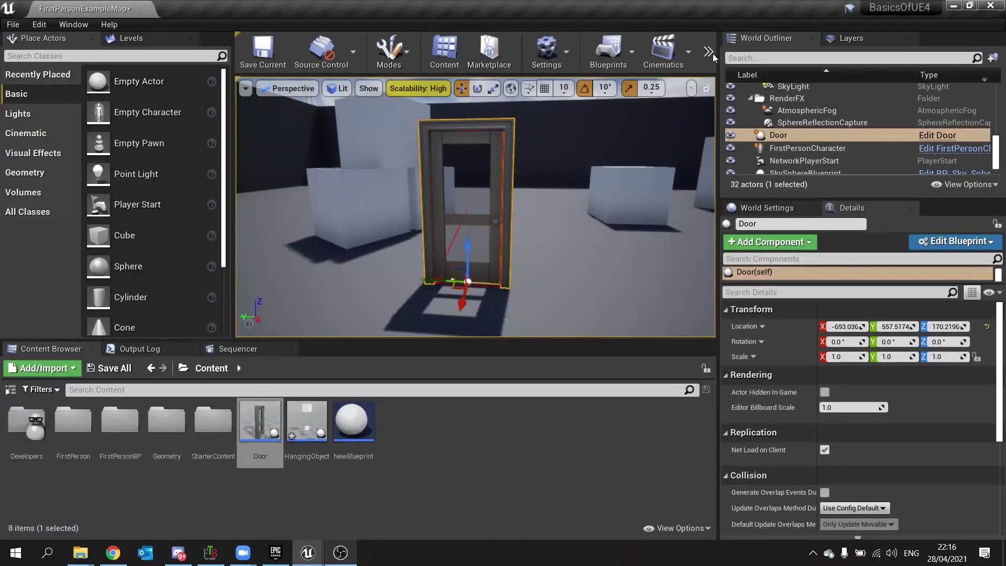
Play the level and push the door from both sides to test its limited swing
left_click(712, 54)
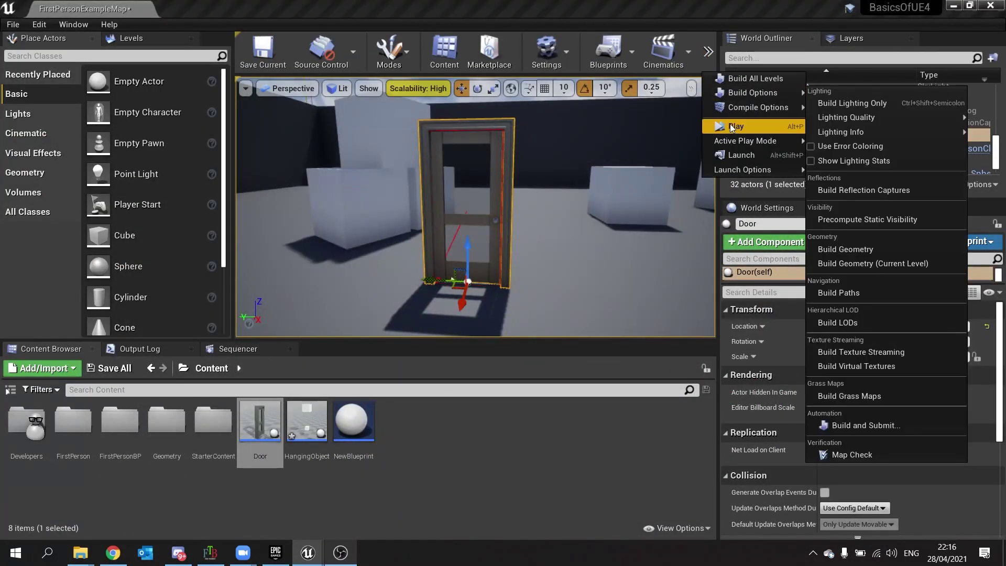
left_click(730, 124)
key("w")
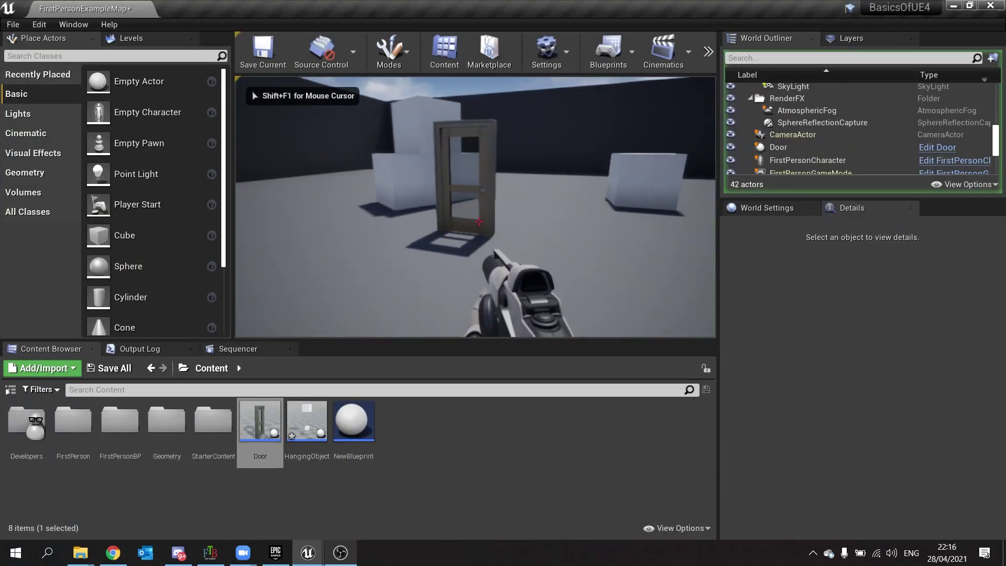
key("s")
key("w")
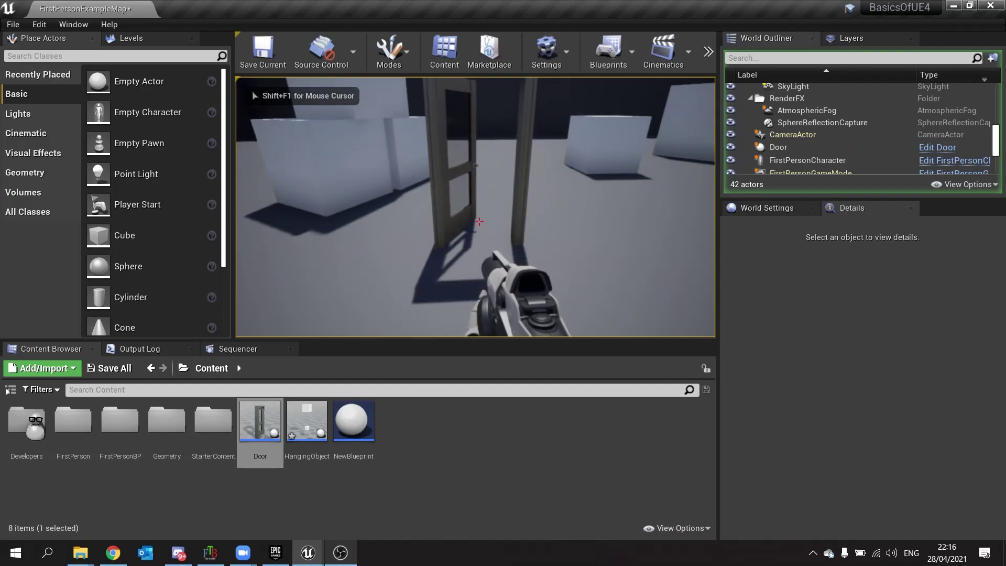
key("s")
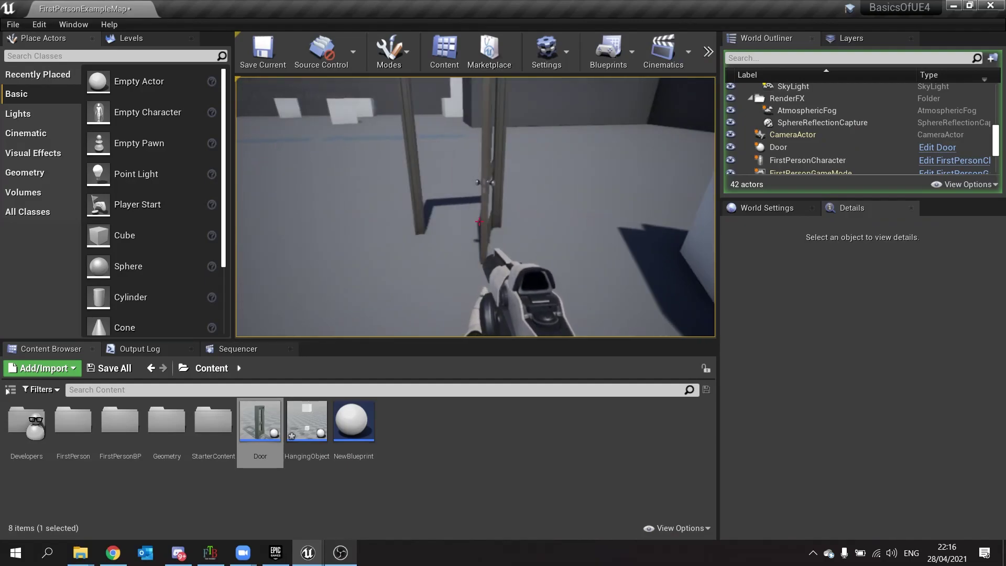
key("w")
key("s")
key("s")
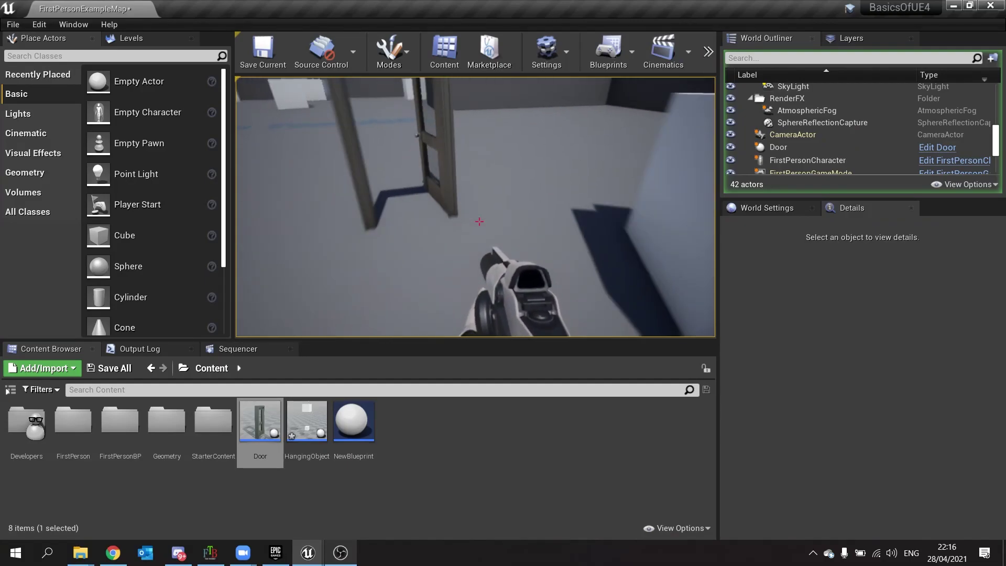
key("w")
key("s")
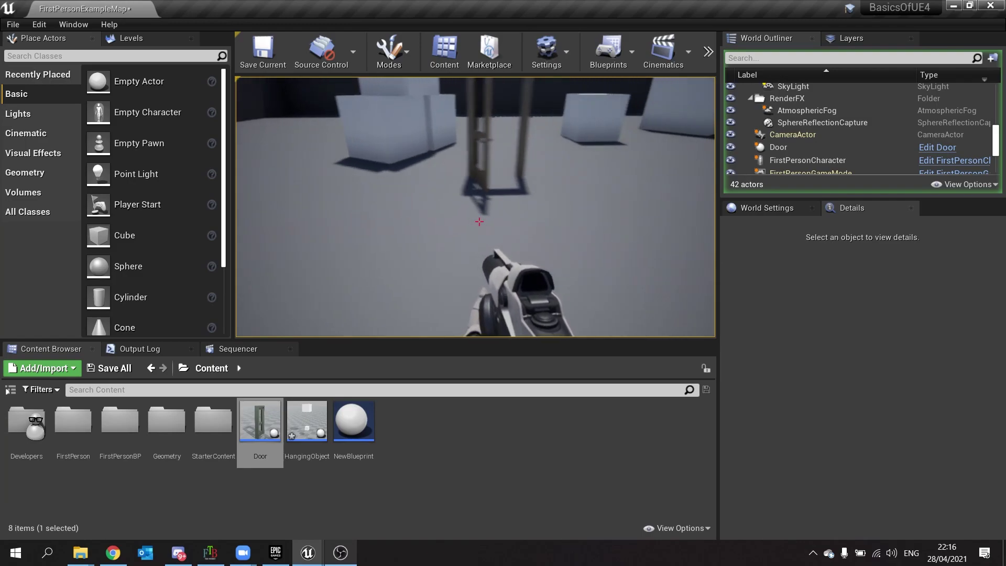
key("w")
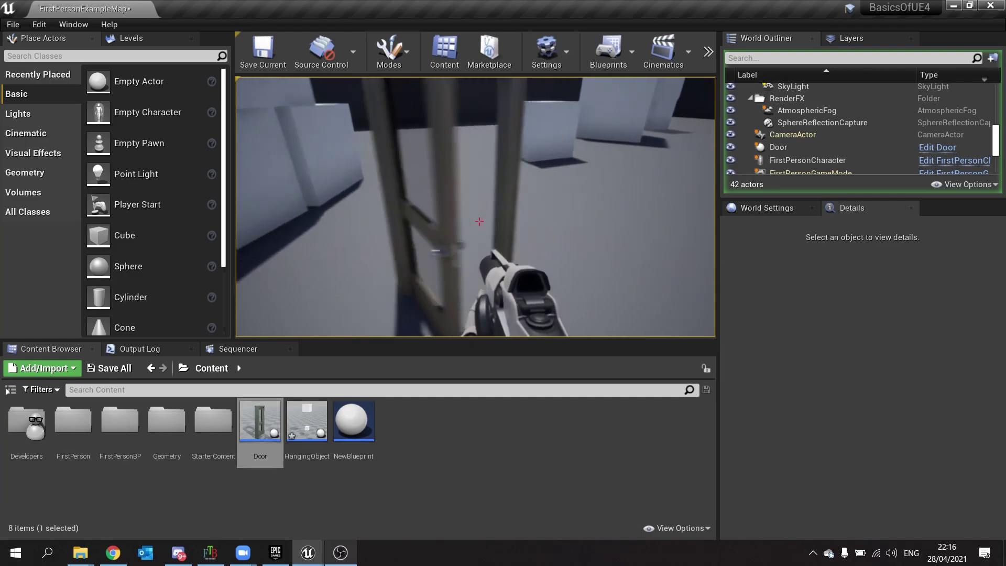
key("s")
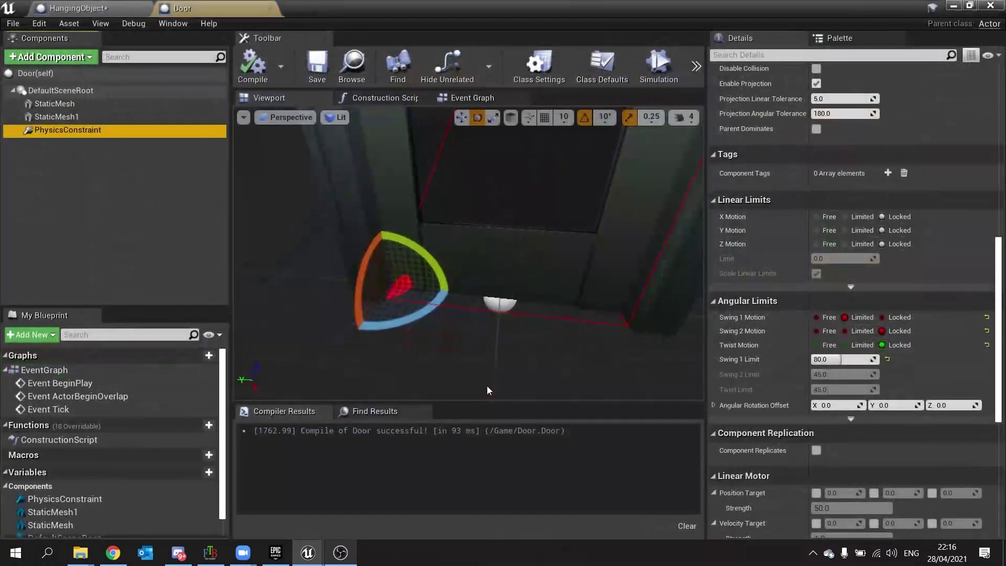
In the constraint's Angular Motor, set the Angular Drive Mode to Twist and Swing, enable the Swing drive for Target Orientation, and compile
scroll(769, 446, "down", 5)
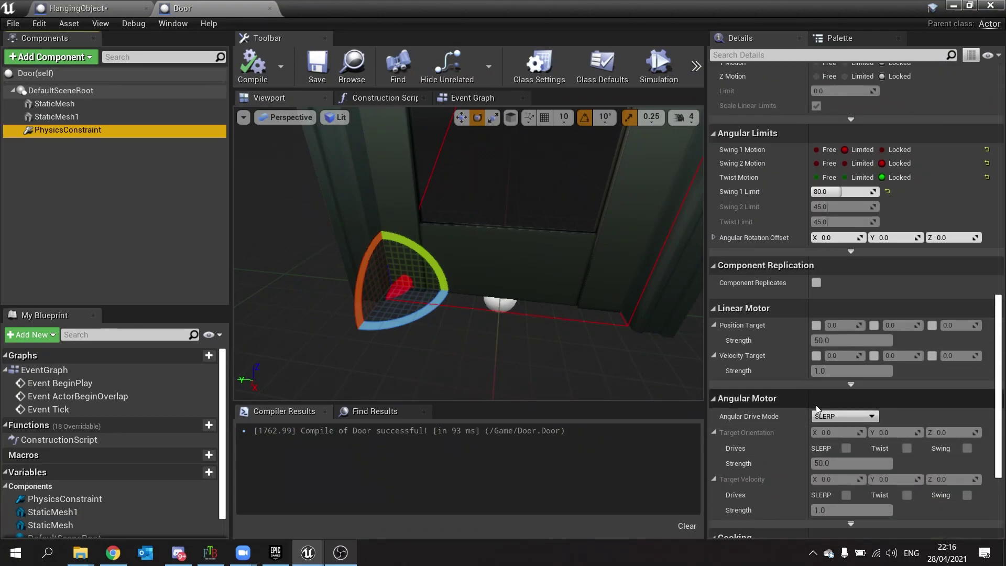
scroll(815, 404, "down", 2)
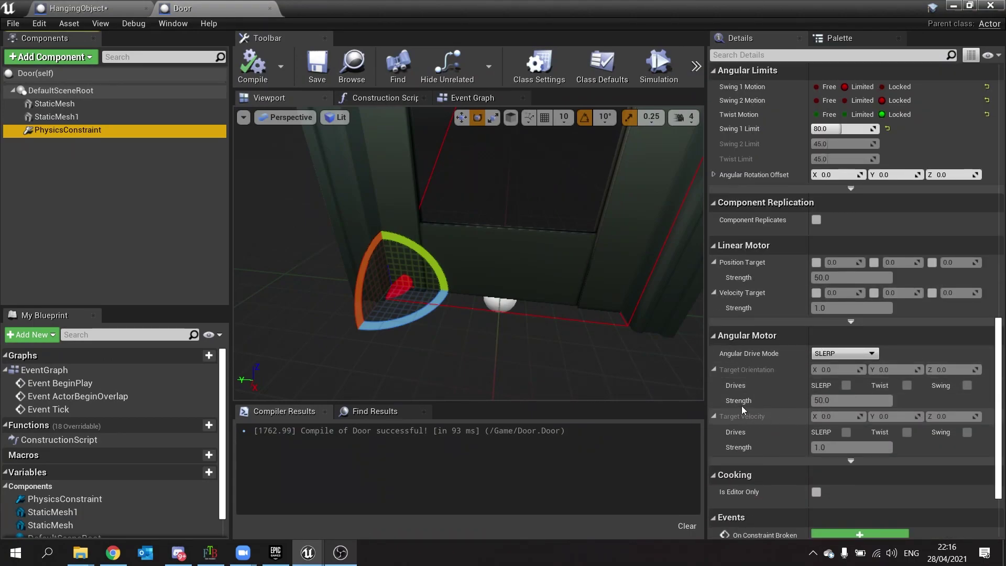
left_click(837, 354)
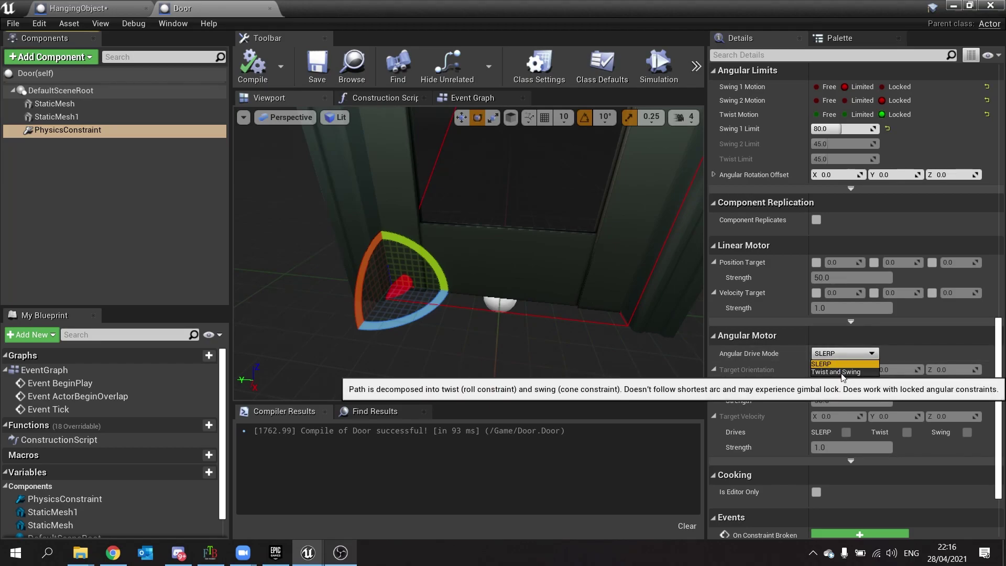
left_click(838, 371)
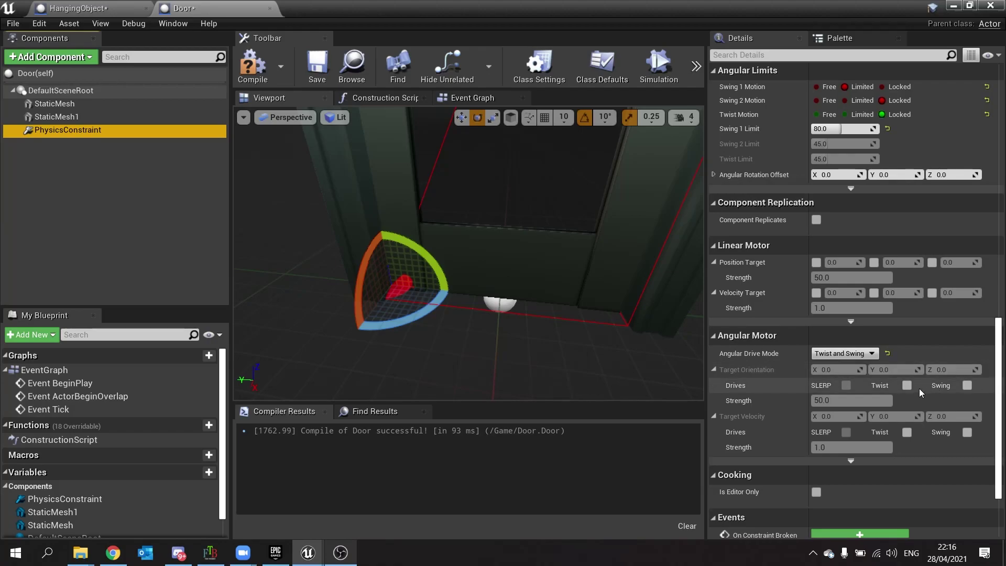
left_click(967, 385)
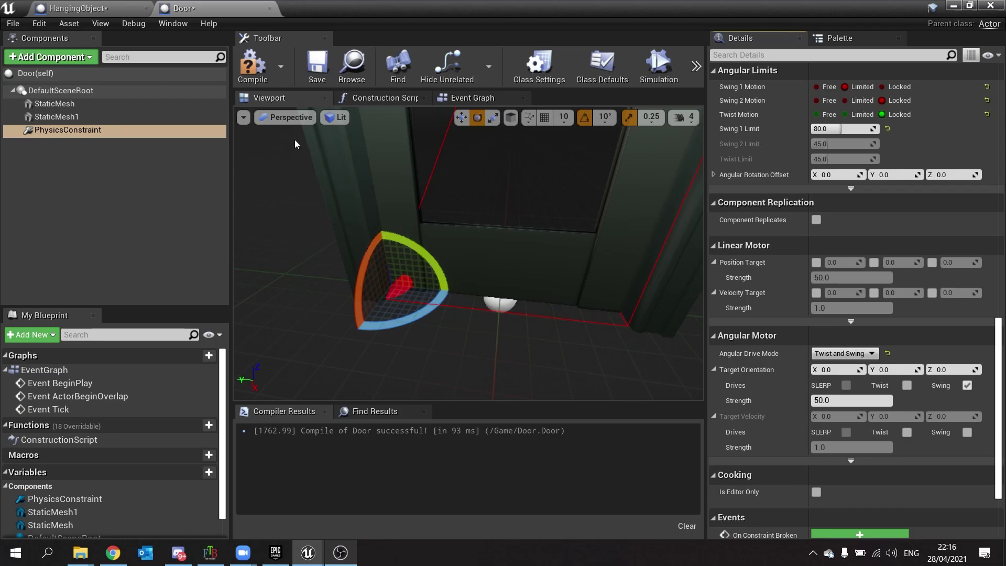
left_click(252, 63)
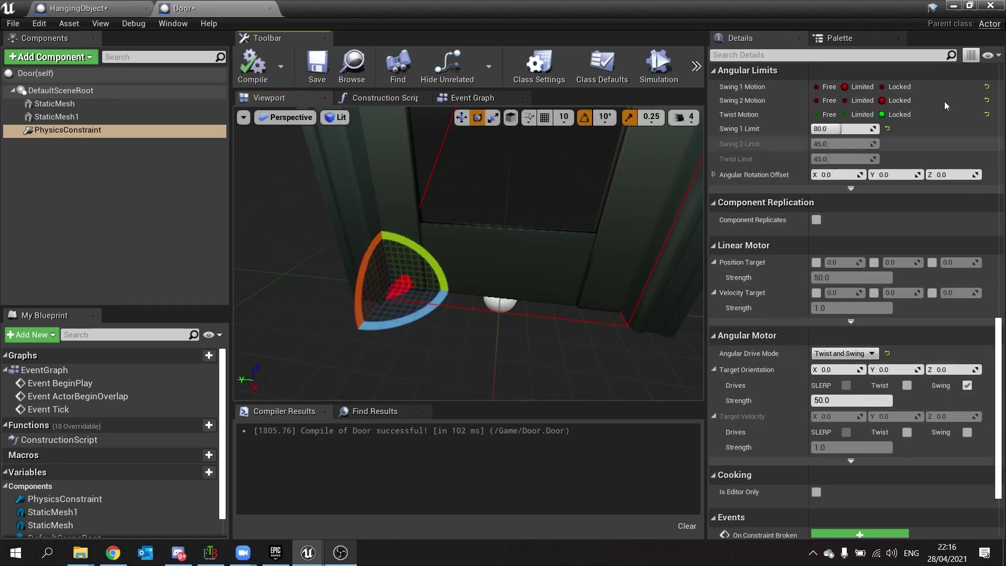
Play the level and walk through the door both ways to test the swing drive, ending the play session when done
left_click(951, 6)
left_click(709, 52)
left_click(732, 129)
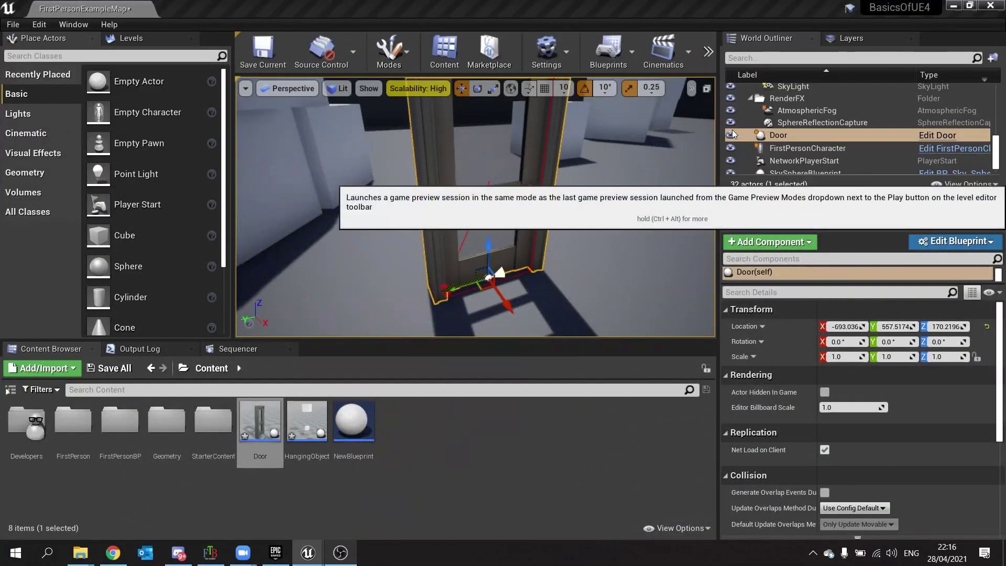
key("w")
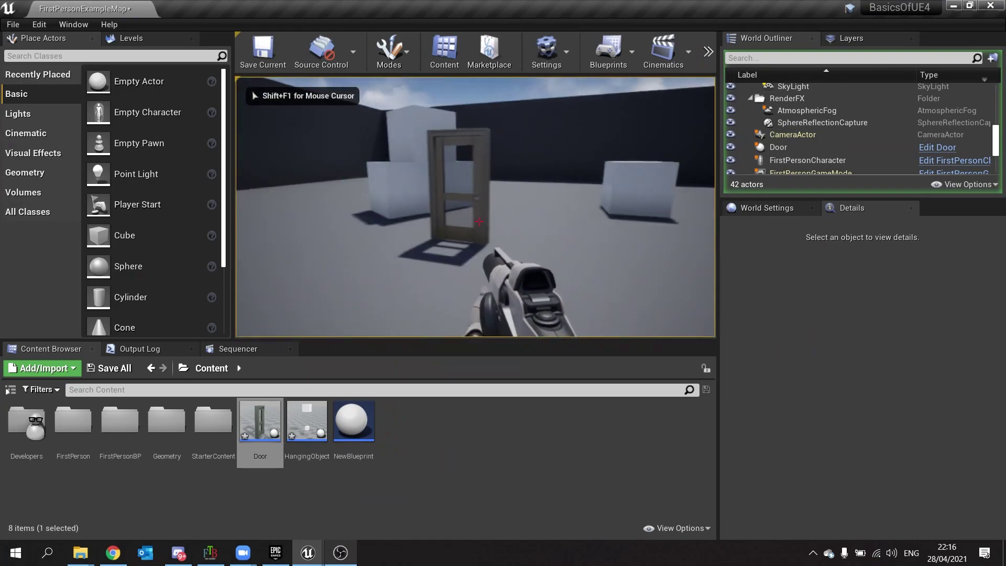
key("w")
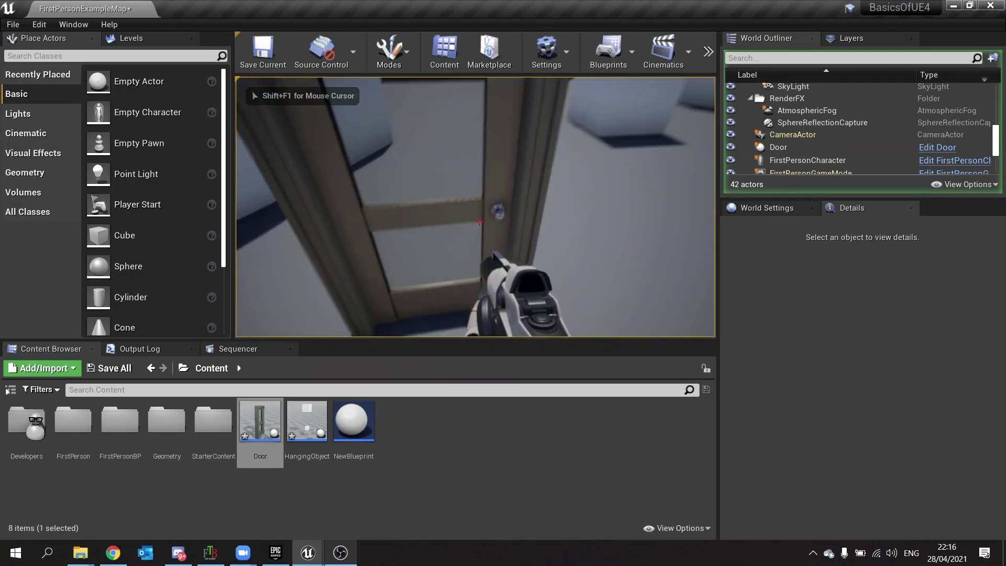
key("s")
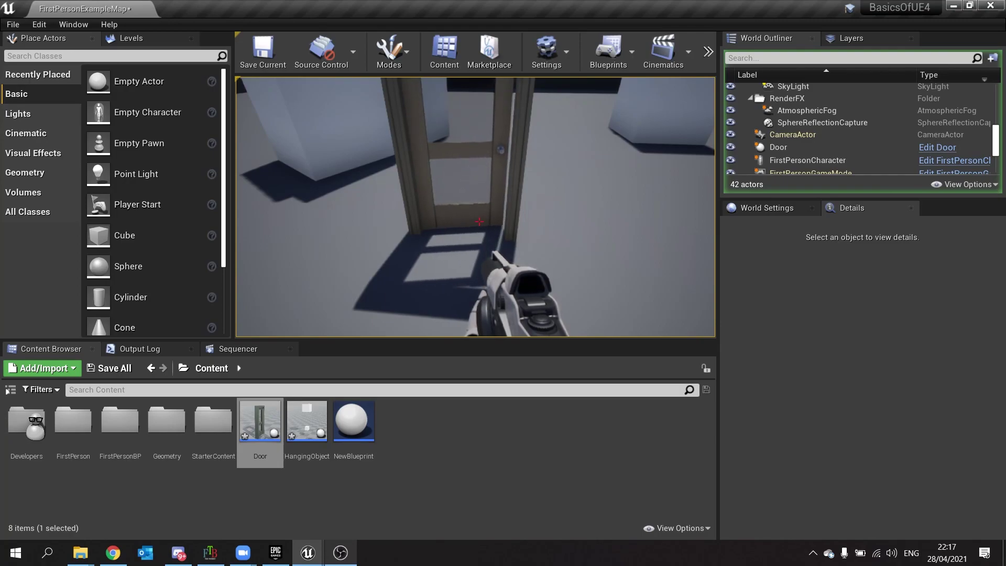
key("w")
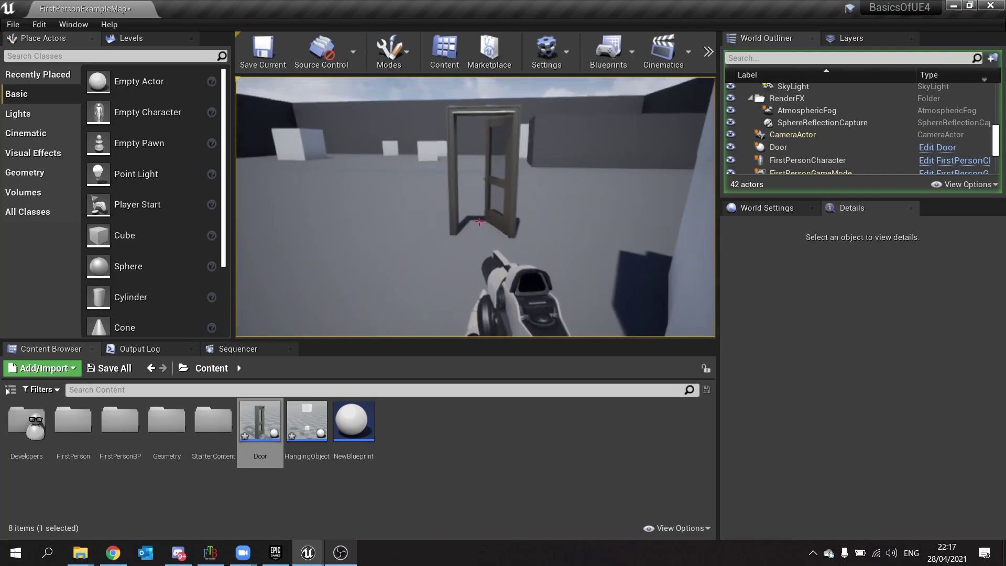
key("w")
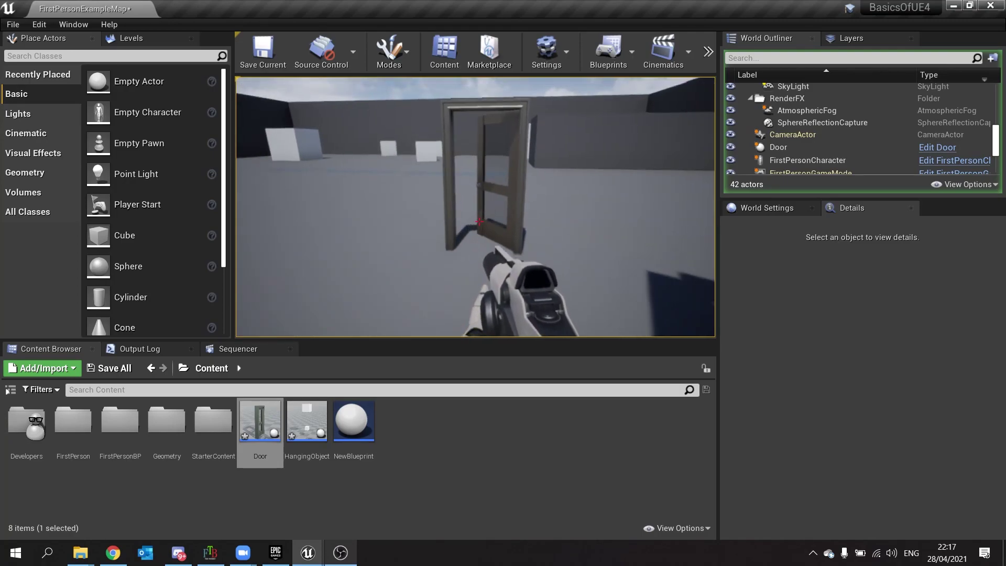
key("s")
key("d")
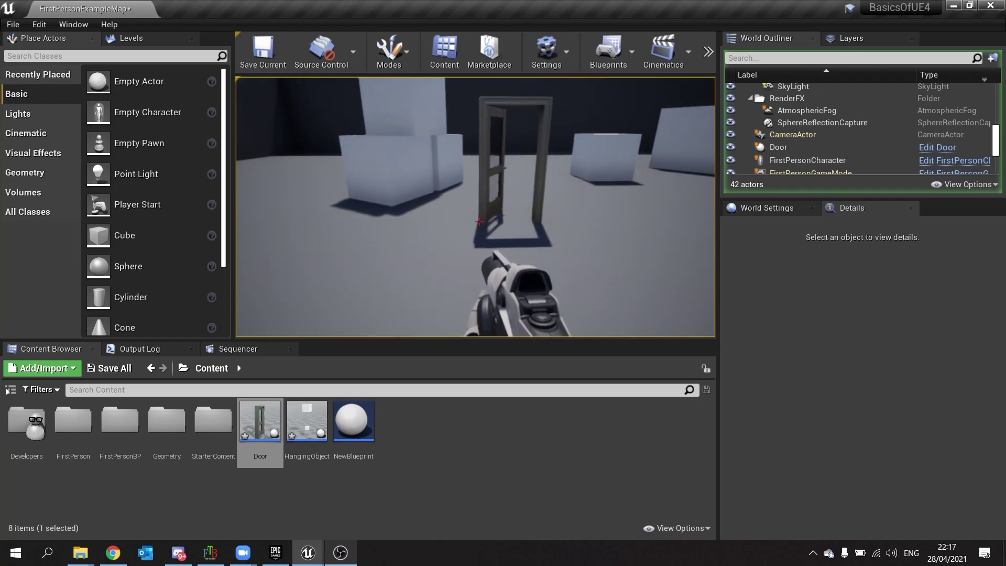
key("Escape")
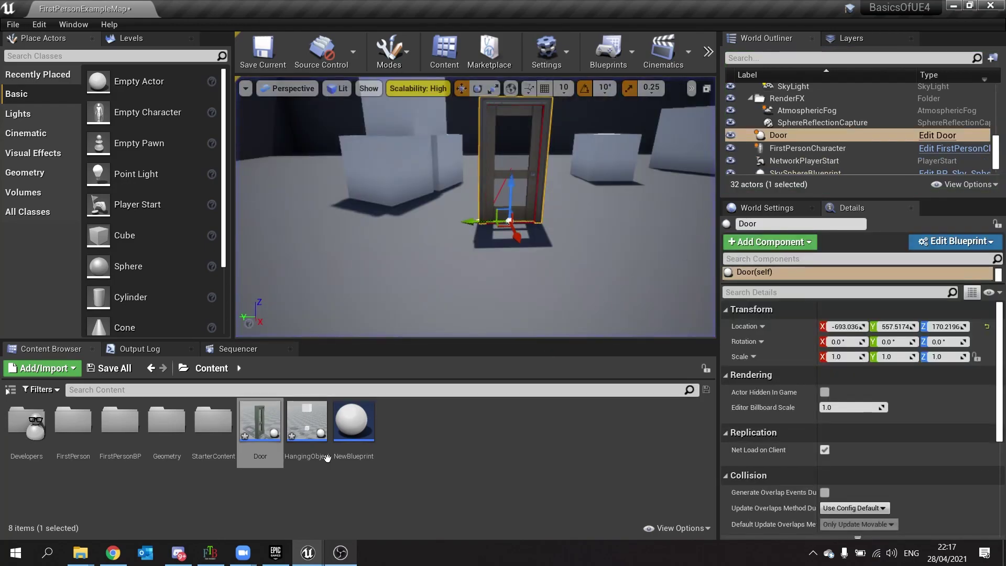
In the Door blueprint, set the Angular Damping of the StaticMesh1 door panel to 10
double_click(260, 425)
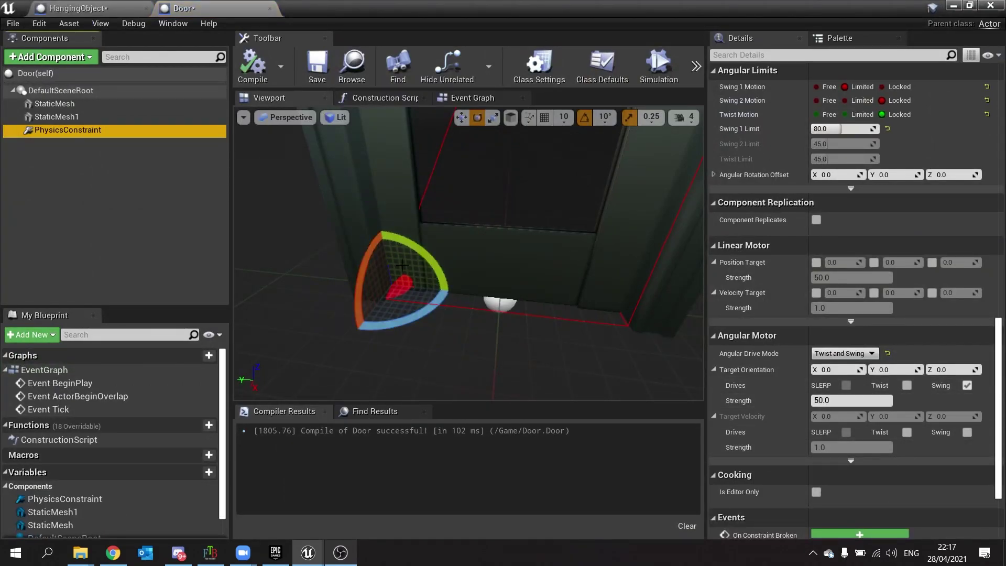
left_click(67, 116)
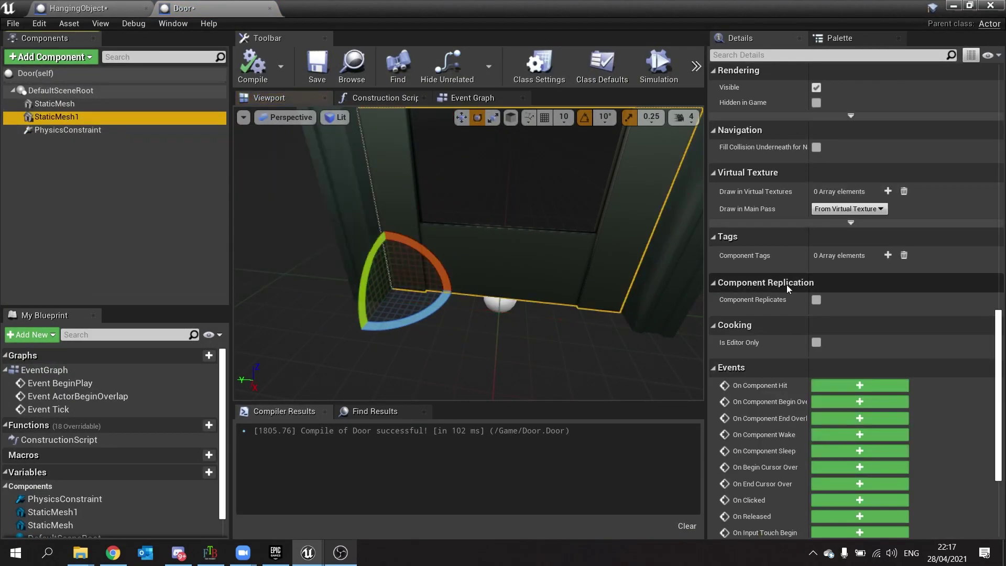
scroll(793, 286, "up", 5)
scroll(793, 287, "up", 6)
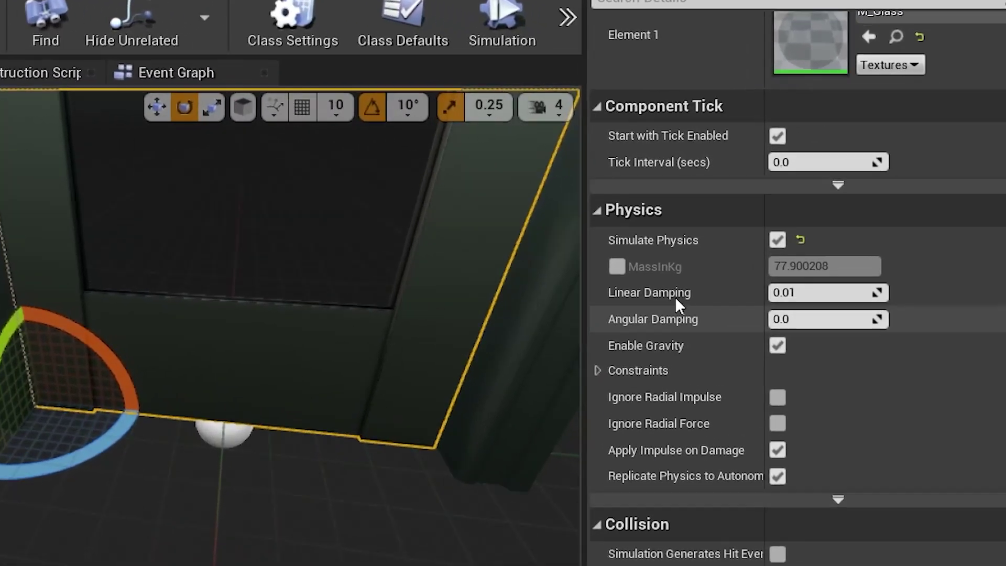
mouse_move(631, 267)
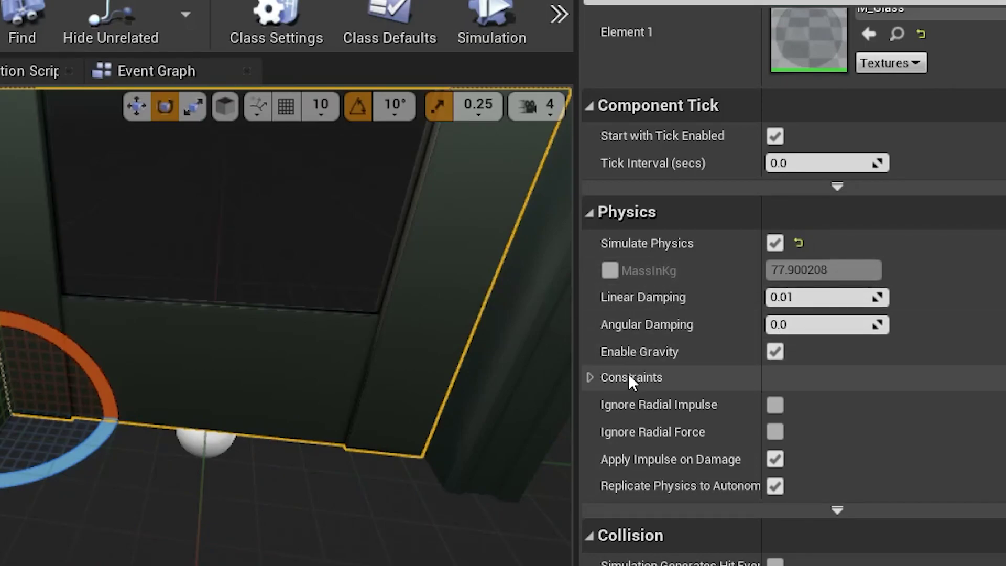
mouse_move(684, 330)
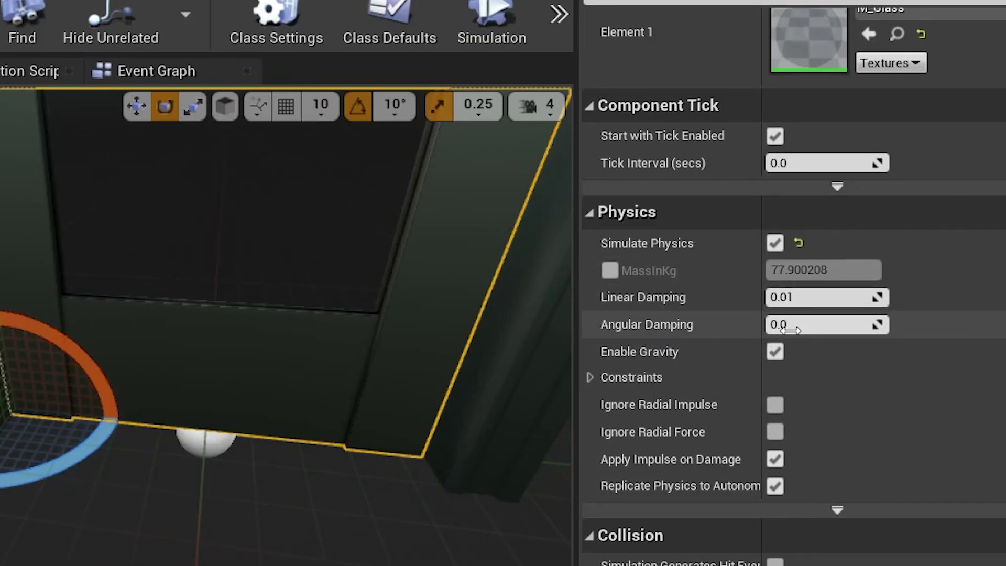
left_click(811, 326)
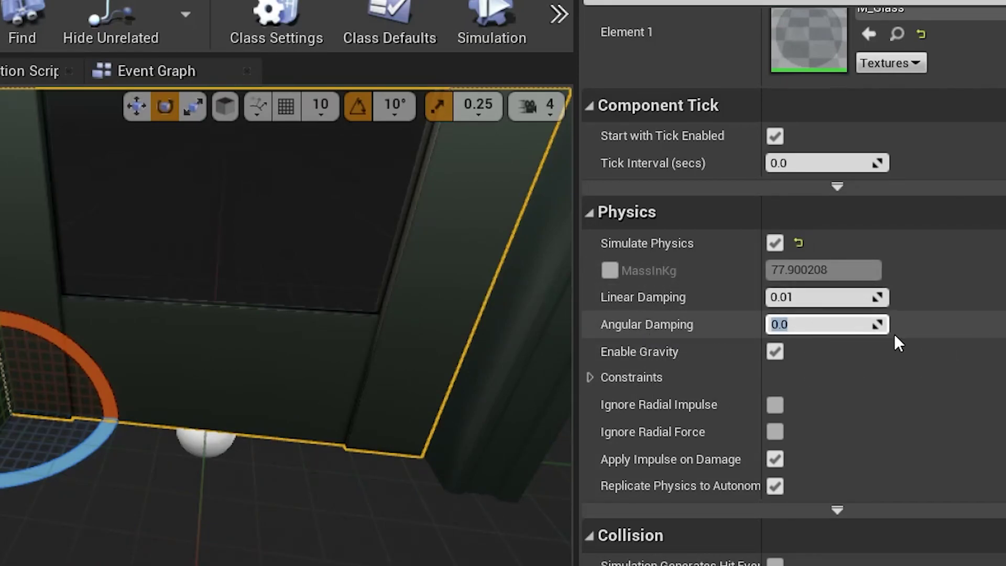
type("10")
key("Return")
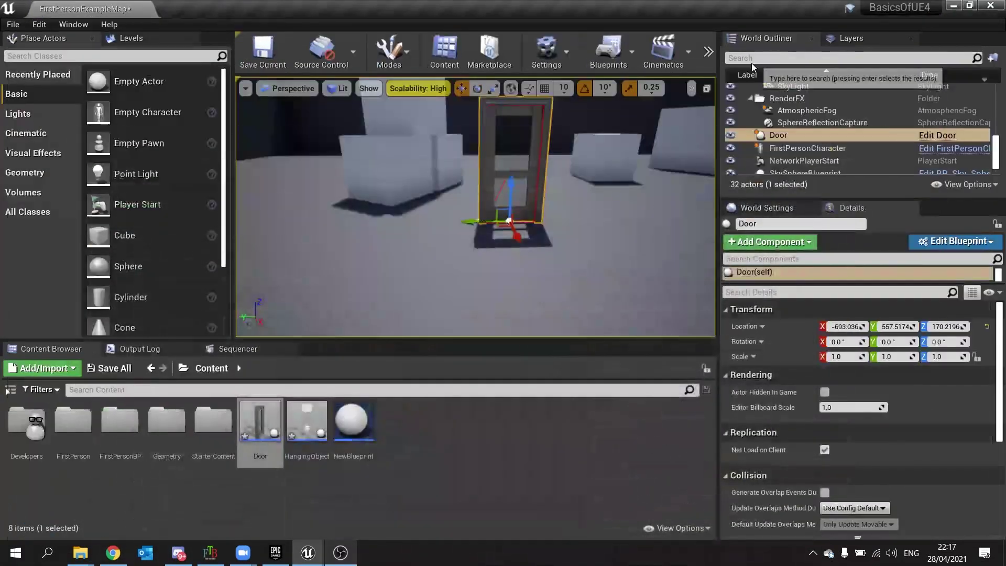
Play the level and walk through the door repeatedly from both sides to test how the damped panel swings and closes
left_click(708, 51)
left_click(753, 126)
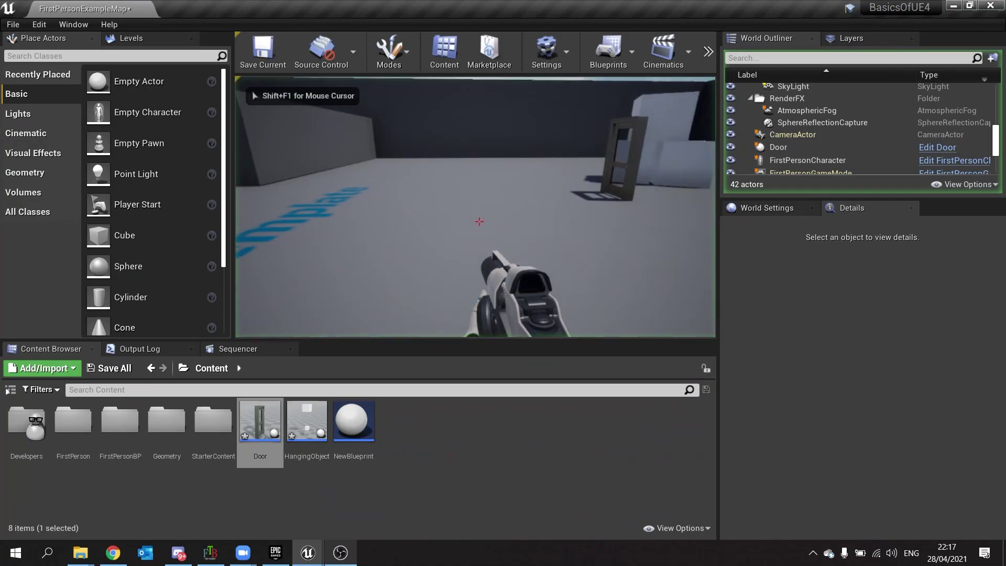
key("w")
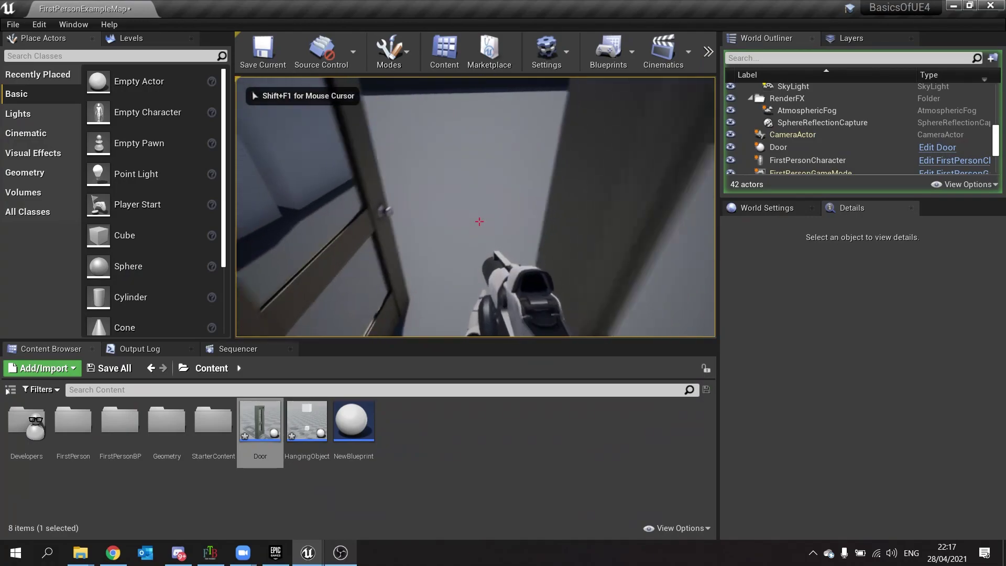
key("s")
key("d")
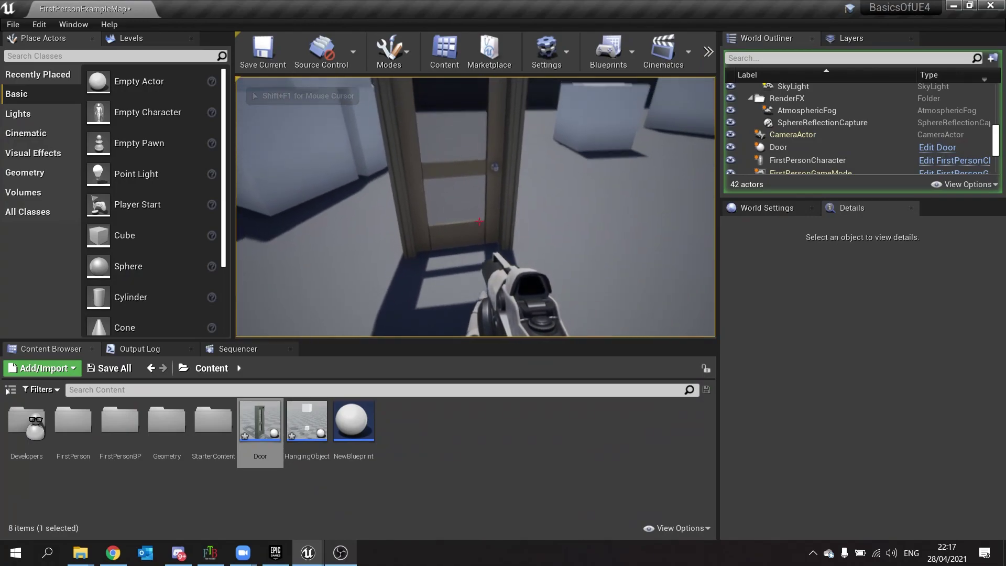
key("w")
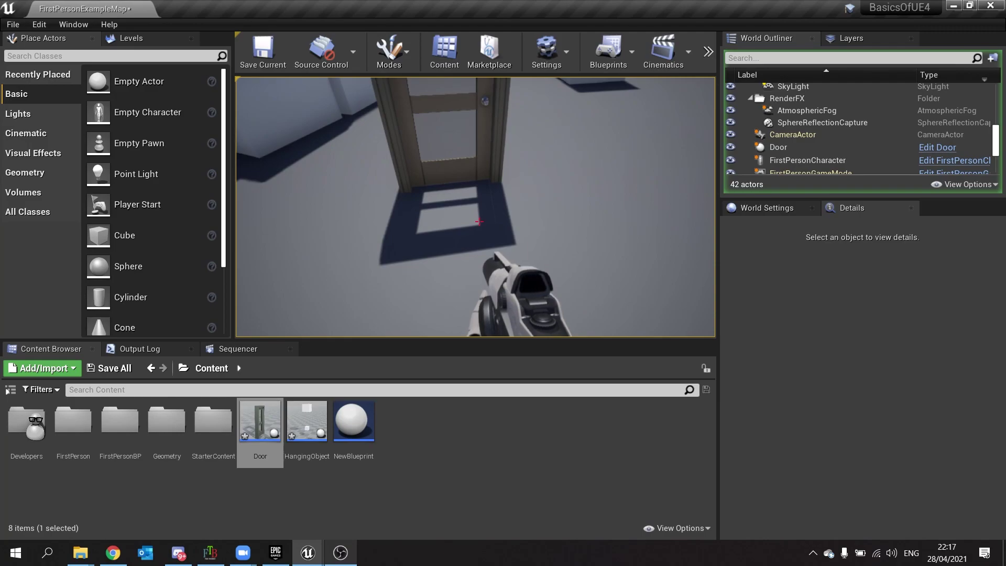
key("w")
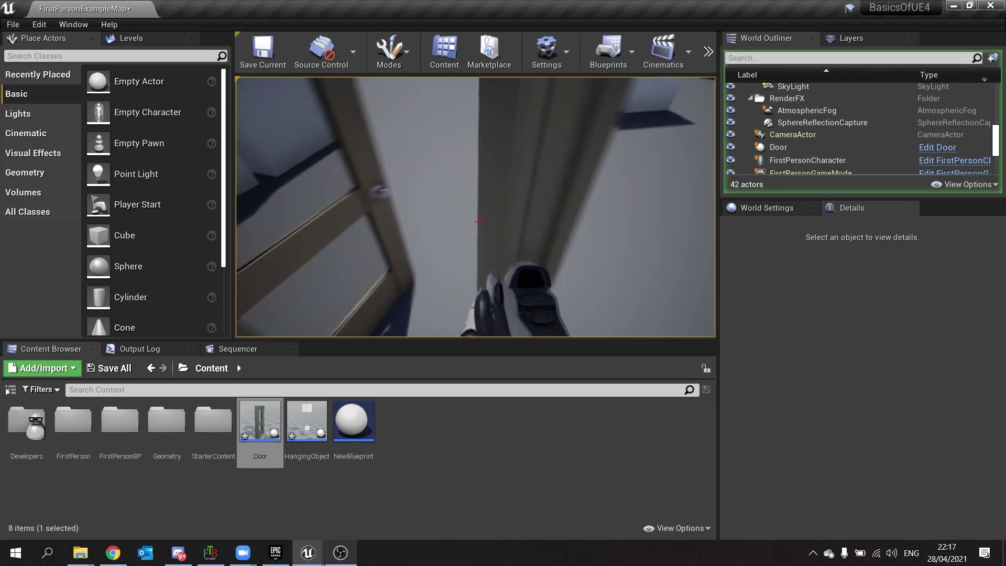
key("s")
key("w")
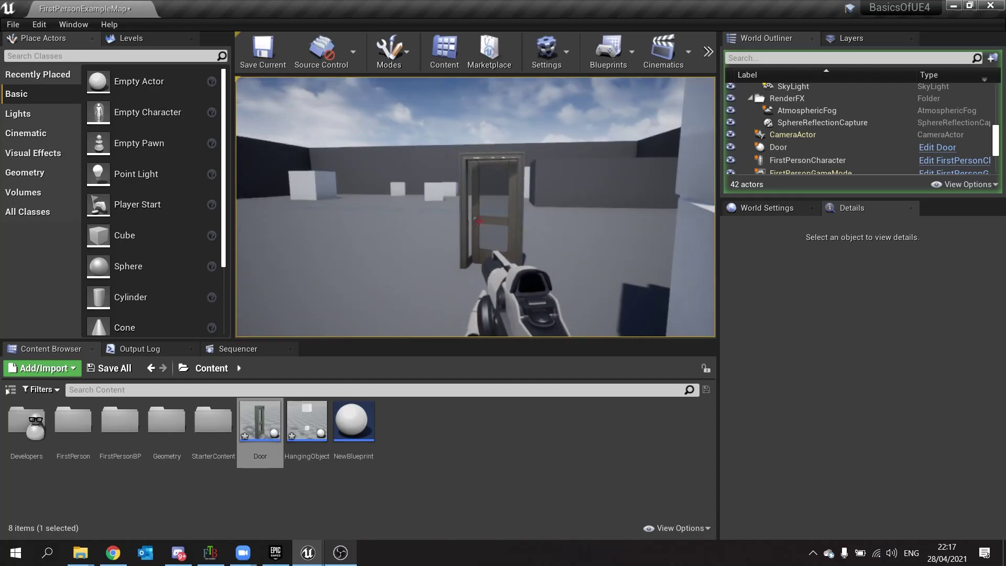
key("w")
key("w")
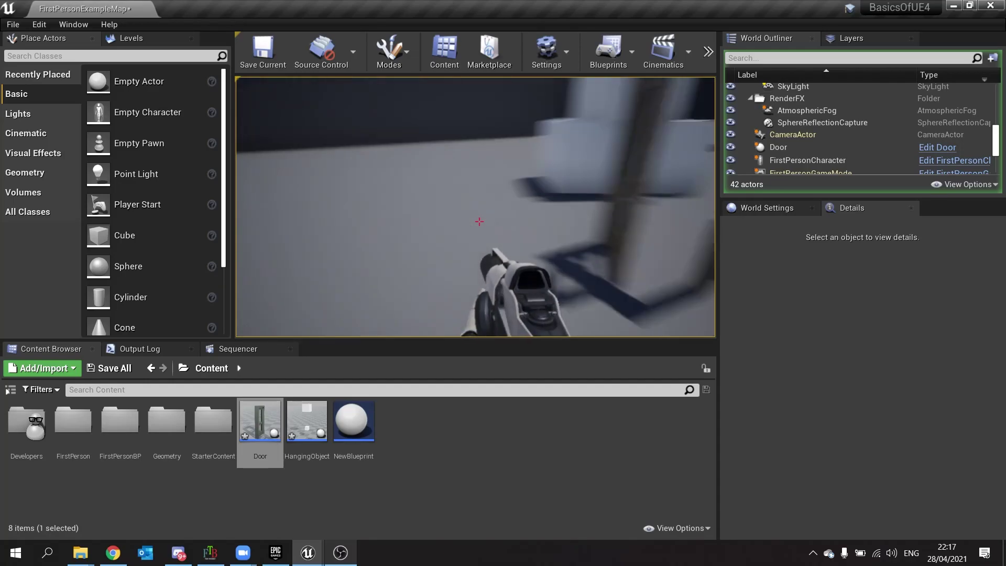